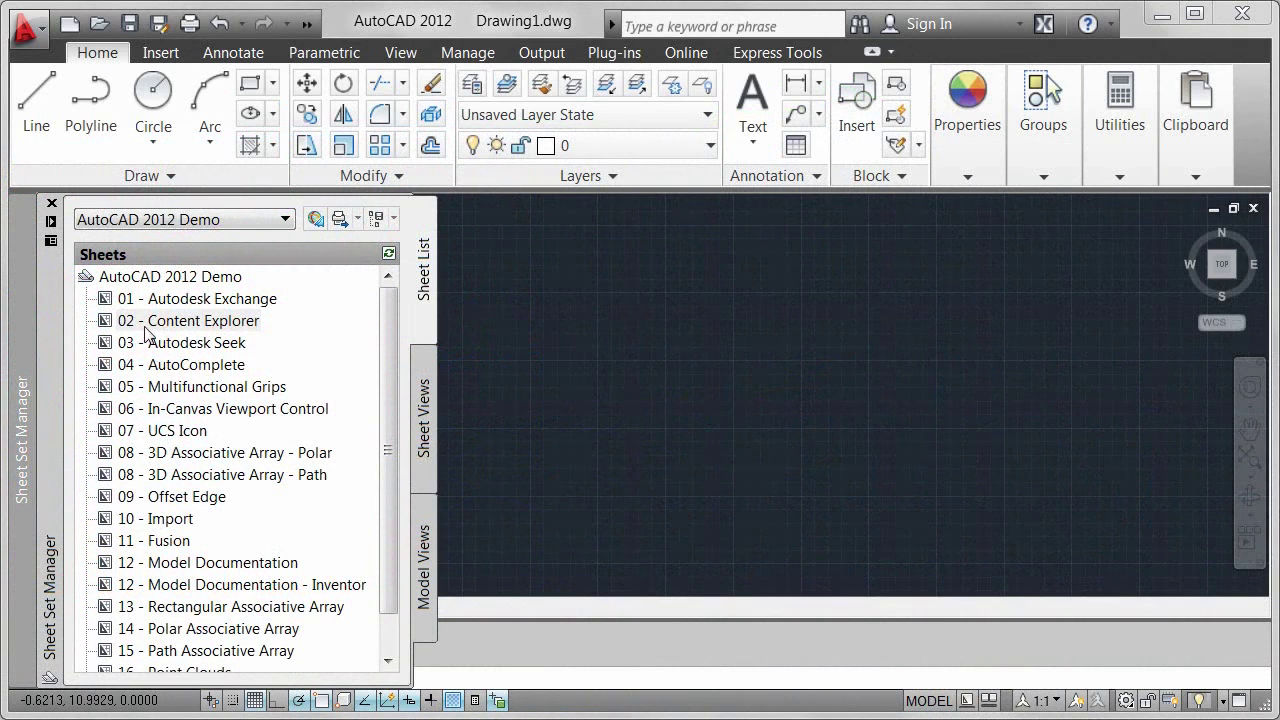
# Step: Open the 02 - Content Explorer sheet's R00-A1.dwg from the Sheet Set Manager and show the Plug-ins tab
pyautogui.doubleClick(179, 322)
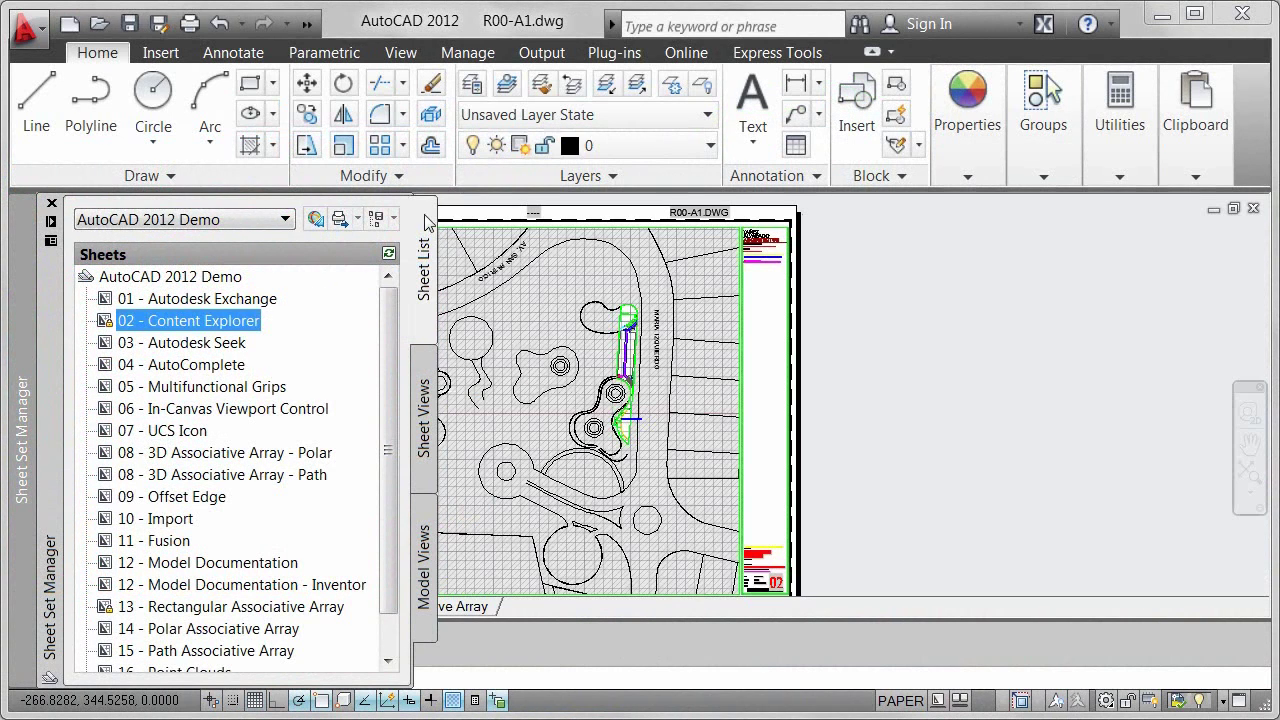
pyautogui.click(605, 55)
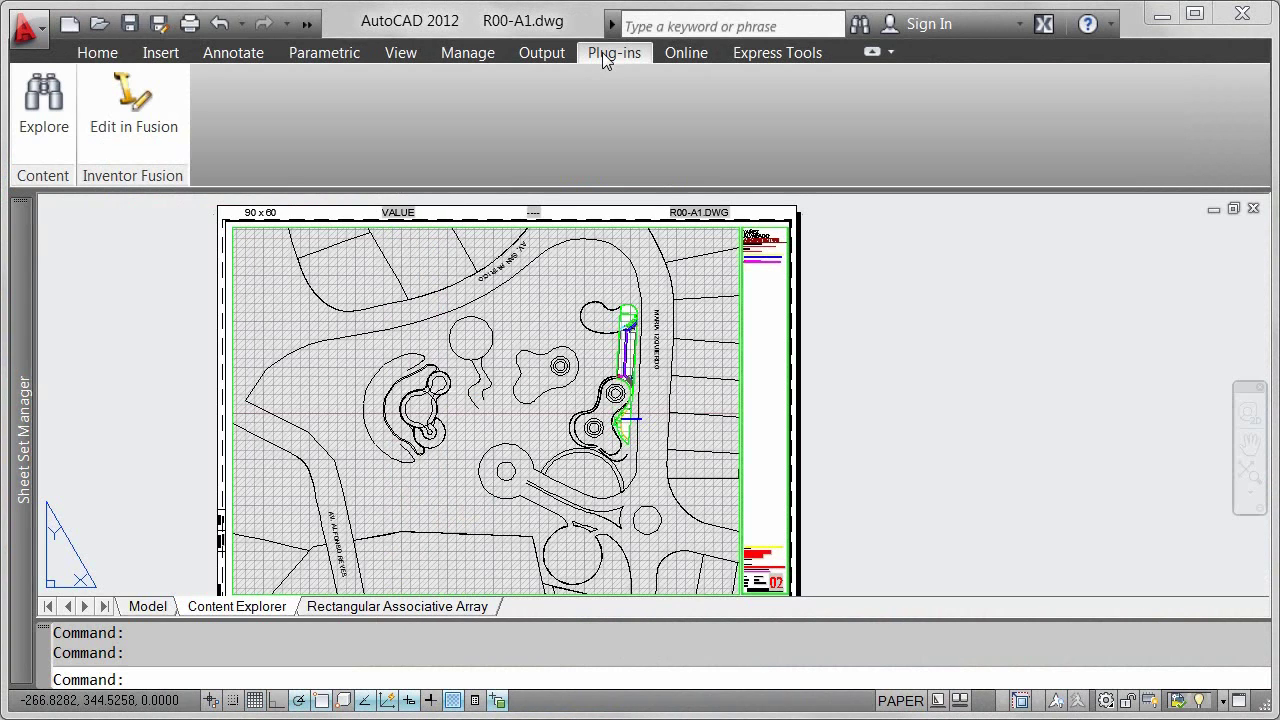
# Step: Search indexed content in Content Explorer for 'north'
pyautogui.click(58, 112)
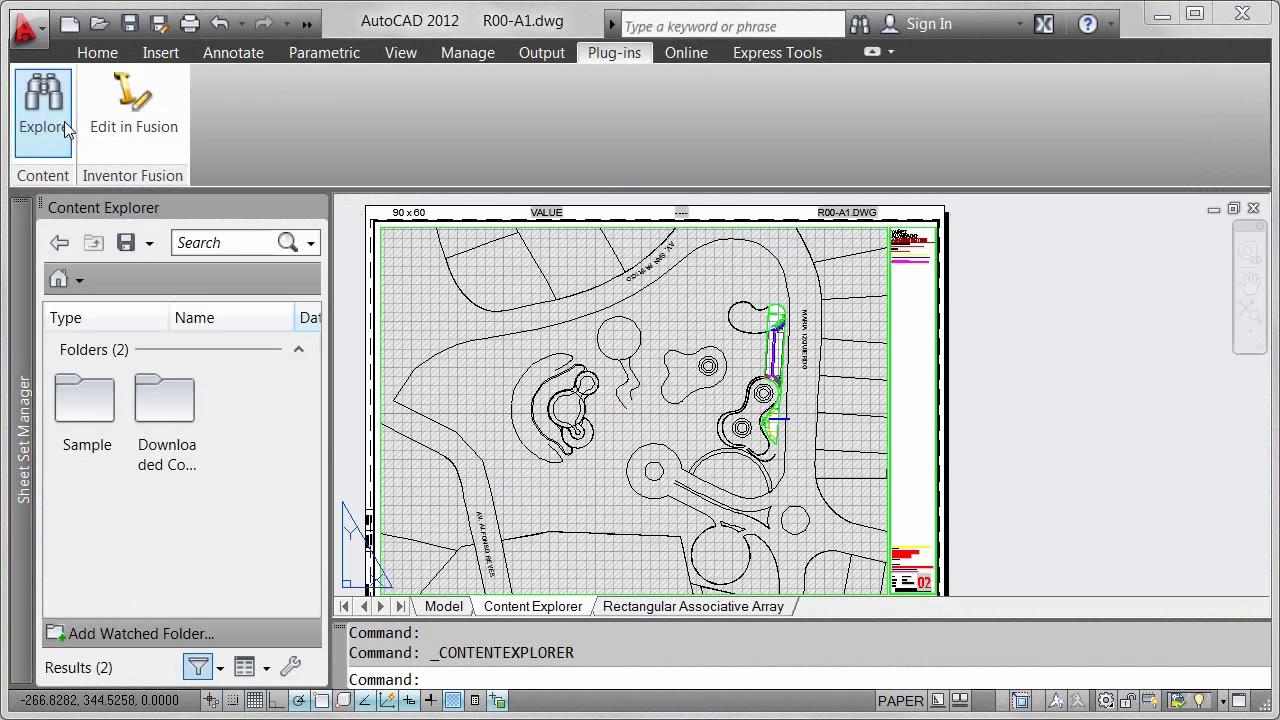
pyautogui.click(207, 240)
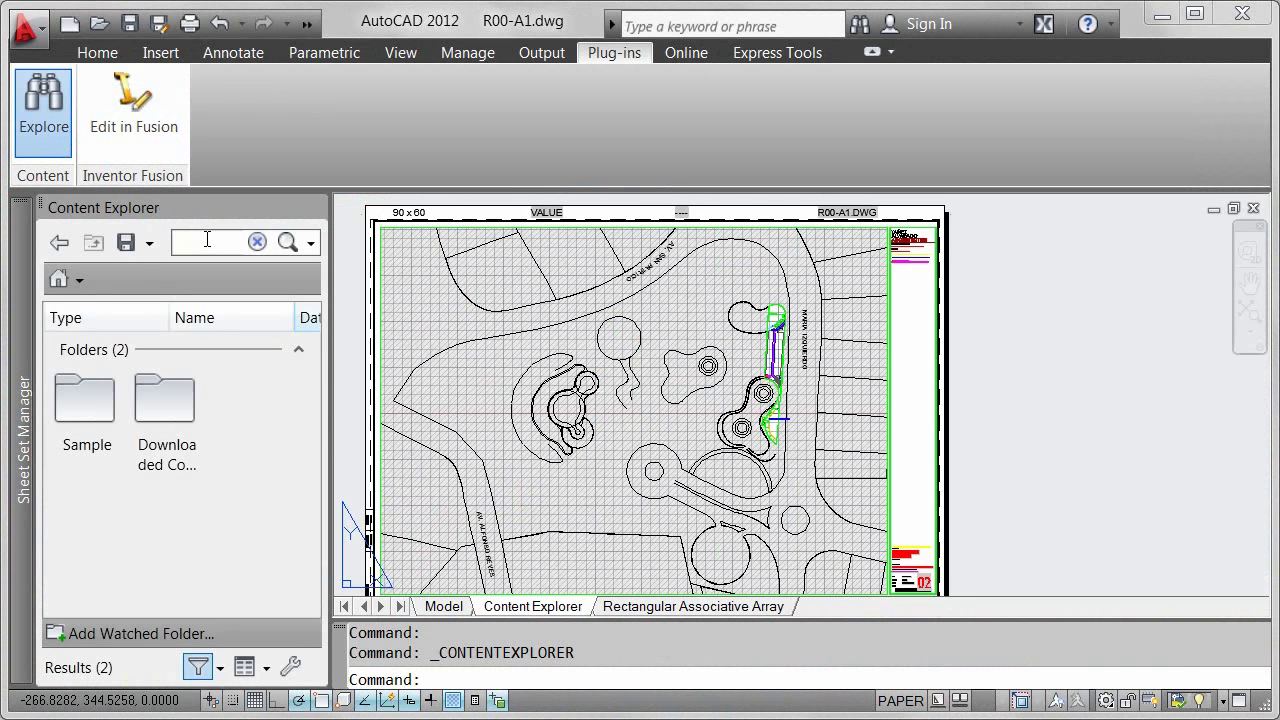
pyautogui.write('nort')
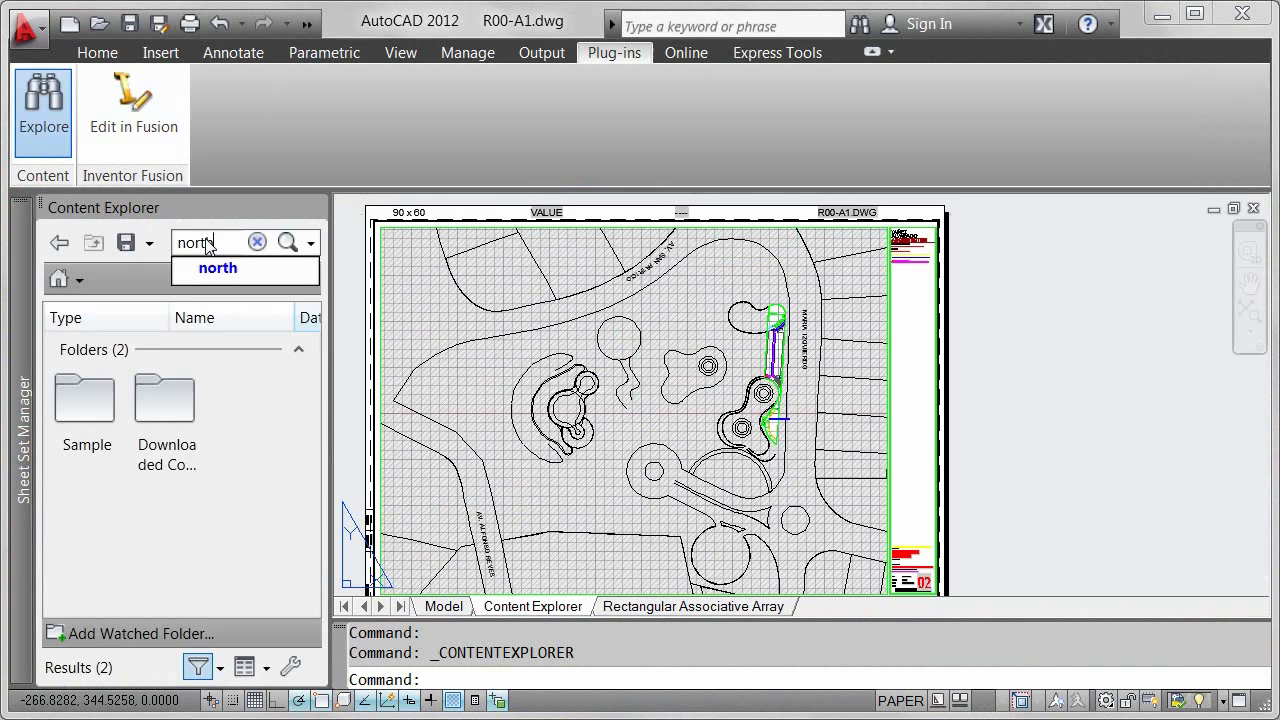
pyautogui.write('h')
pyautogui.click(288, 243)
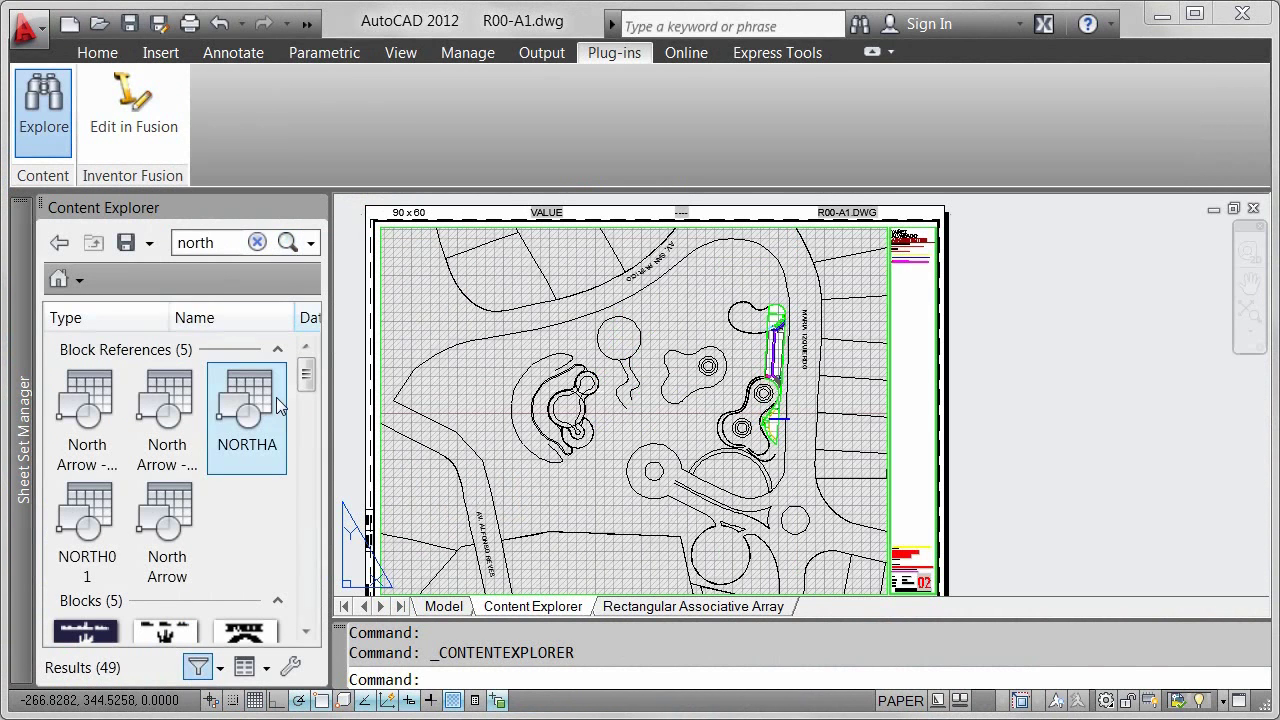
# Step: Place the North Arrow block from the Blocks results onto the site plan
pyautogui.click(307, 632)
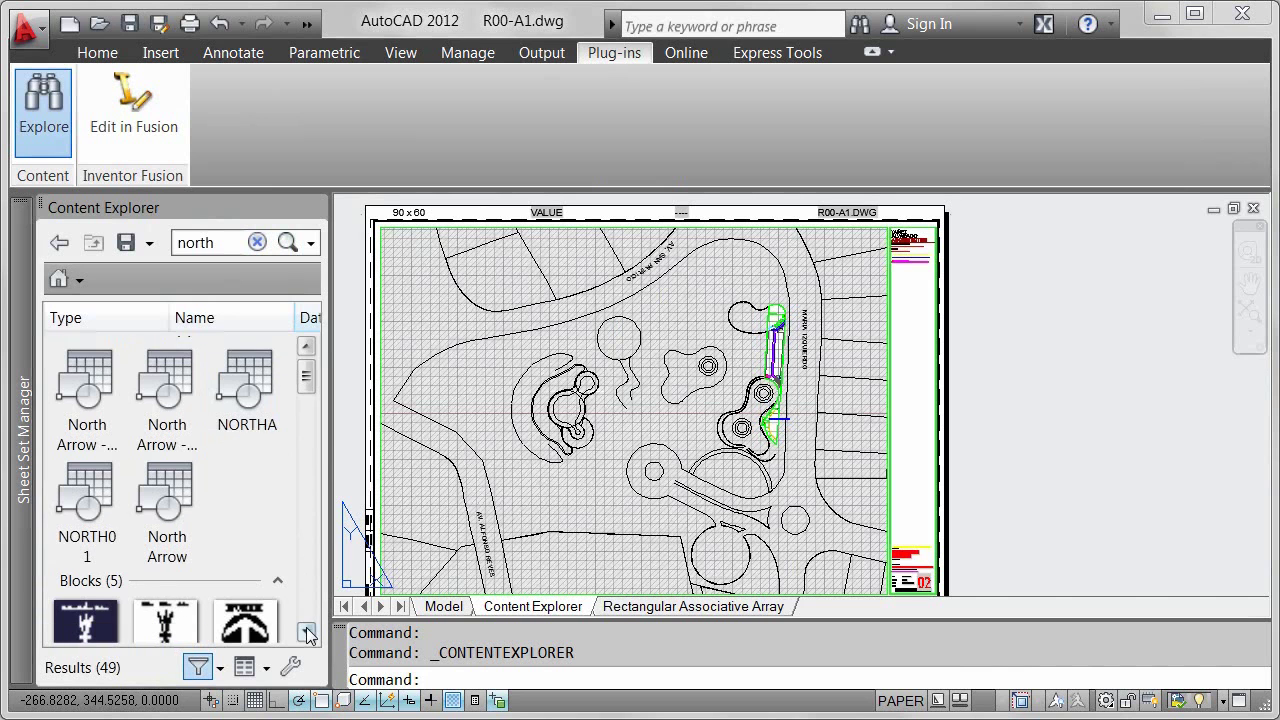
pyautogui.click(307, 632)
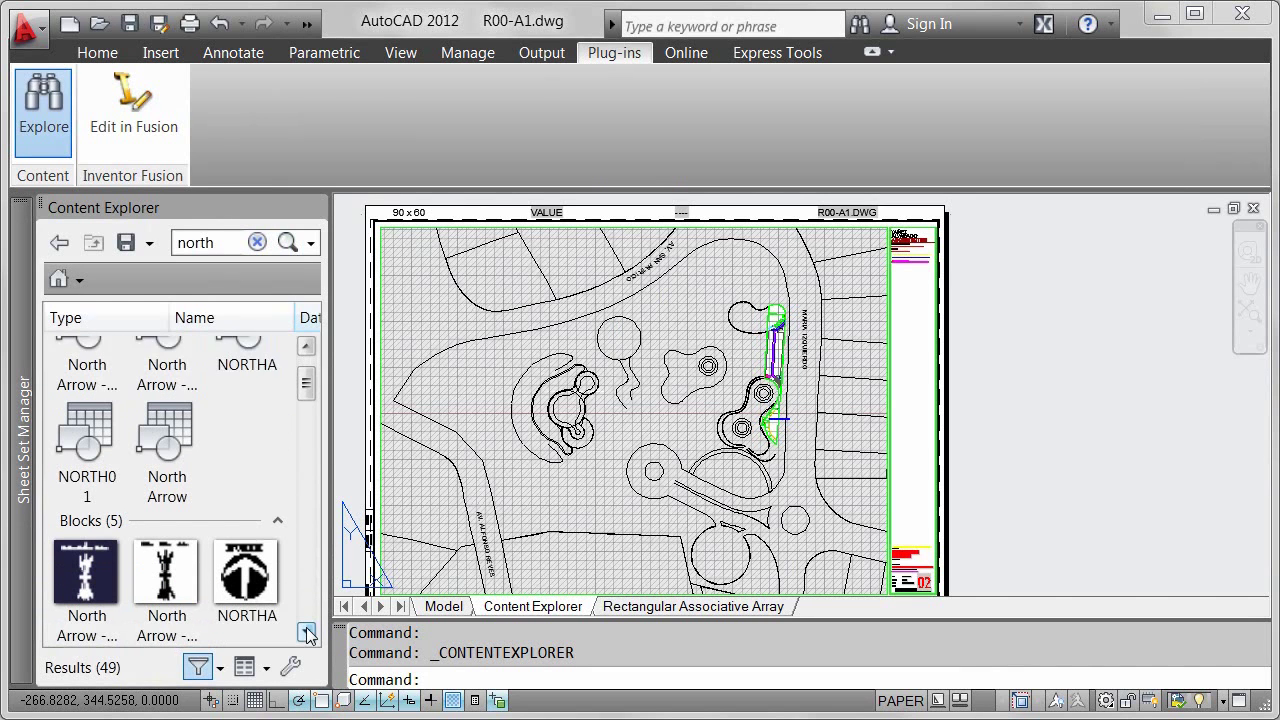
pyautogui.click(307, 632)
pyautogui.click(307, 632)
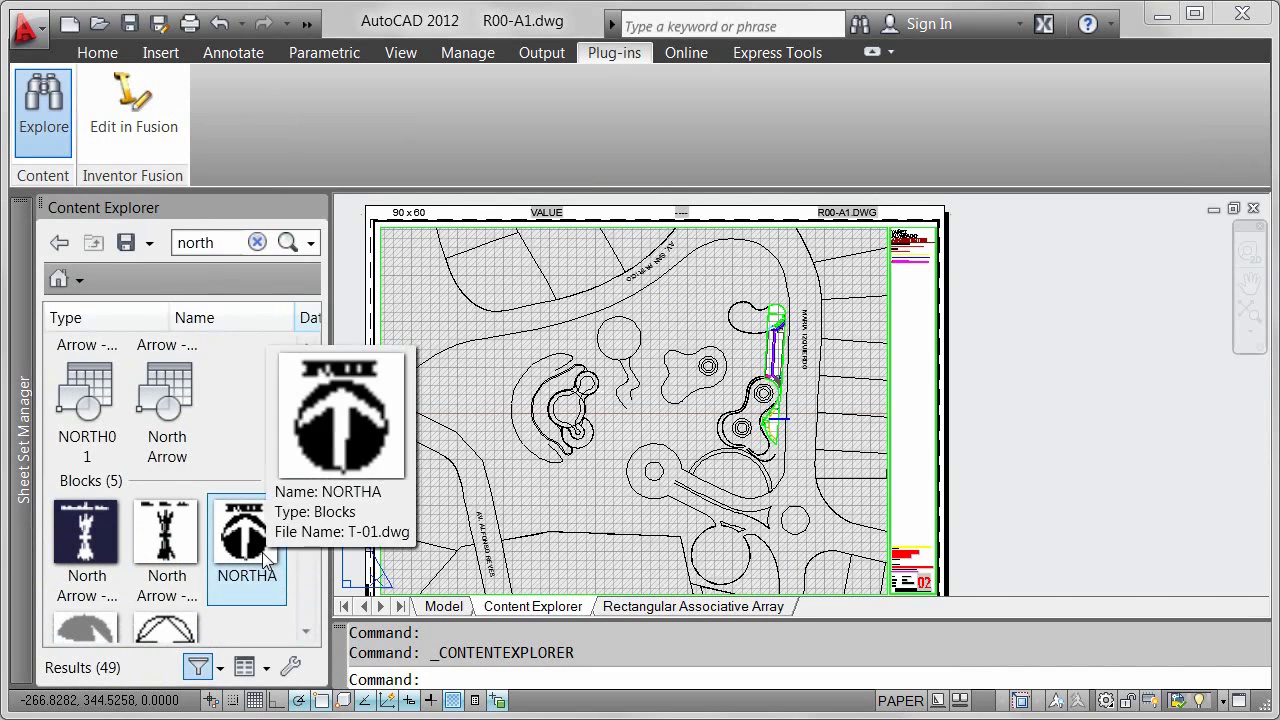
pyautogui.moveTo(180, 624)
pyautogui.moveTo(180, 624)
pyautogui.mouseDown()
pyautogui.moveTo(365, 572)
pyautogui.moveTo(632, 530)
pyautogui.moveTo(860, 506)
pyautogui.moveTo(911, 516)
pyautogui.mouseUp()
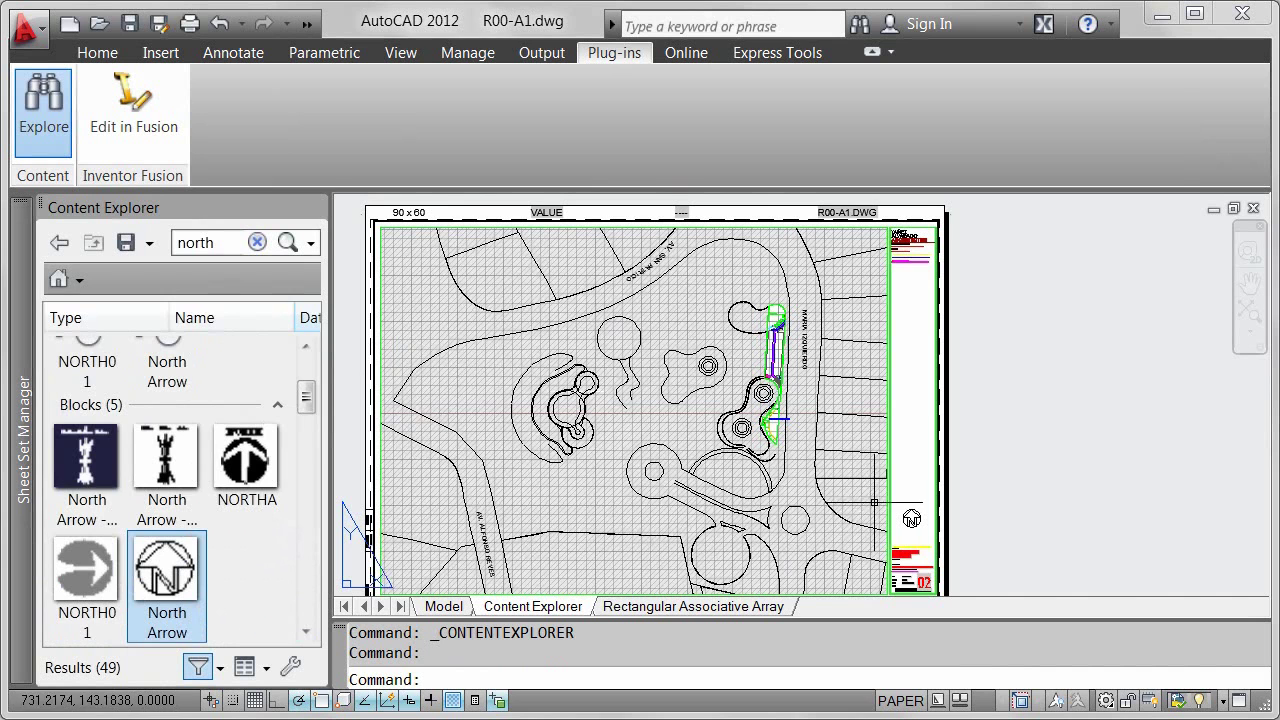
# Step: Collapse Block References and Blocks, then open Site Grading Plan.dwg with Open and Find Text
pyautogui.scroll(3, 310, 372)
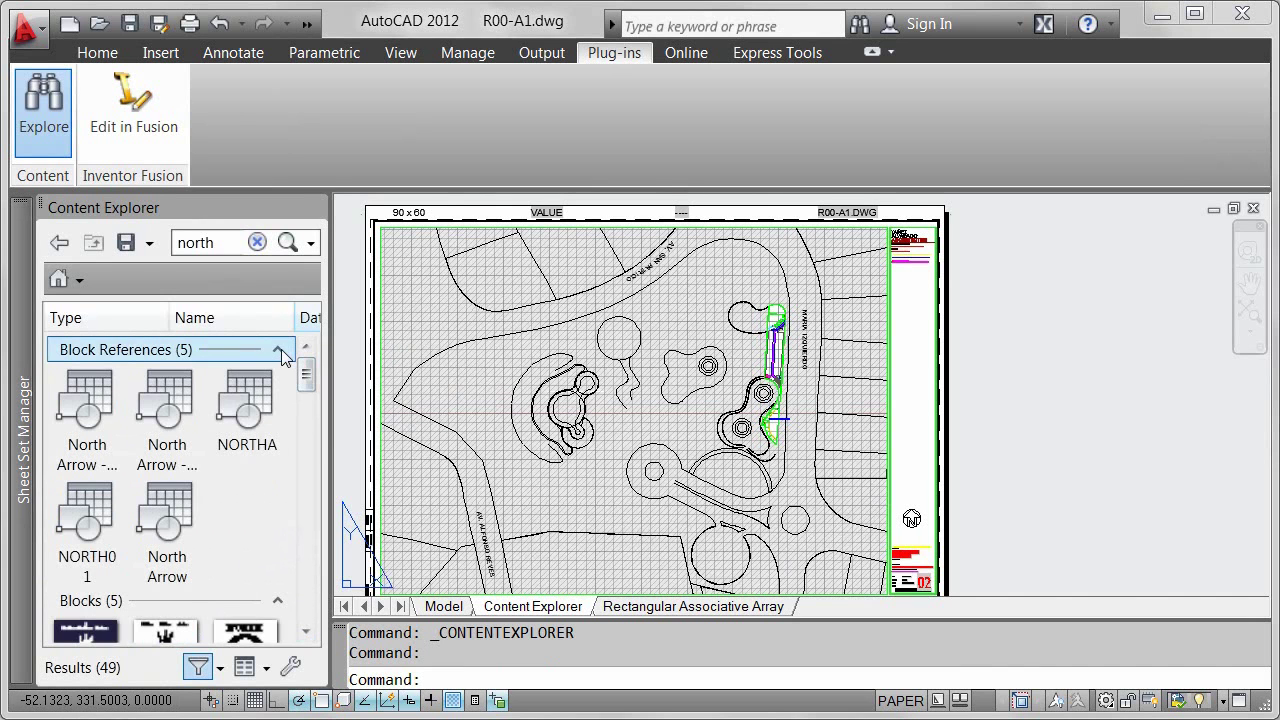
pyautogui.click(277, 347)
pyautogui.click(277, 376)
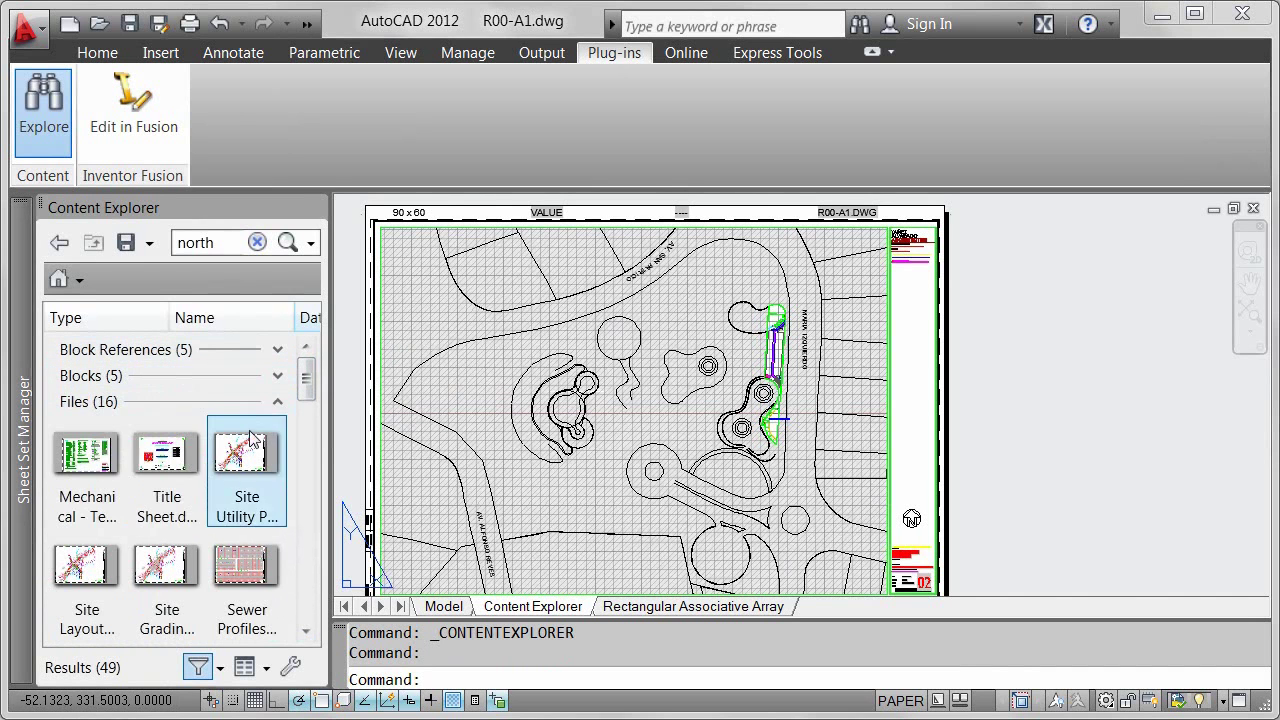
pyautogui.rightClick(172, 560)
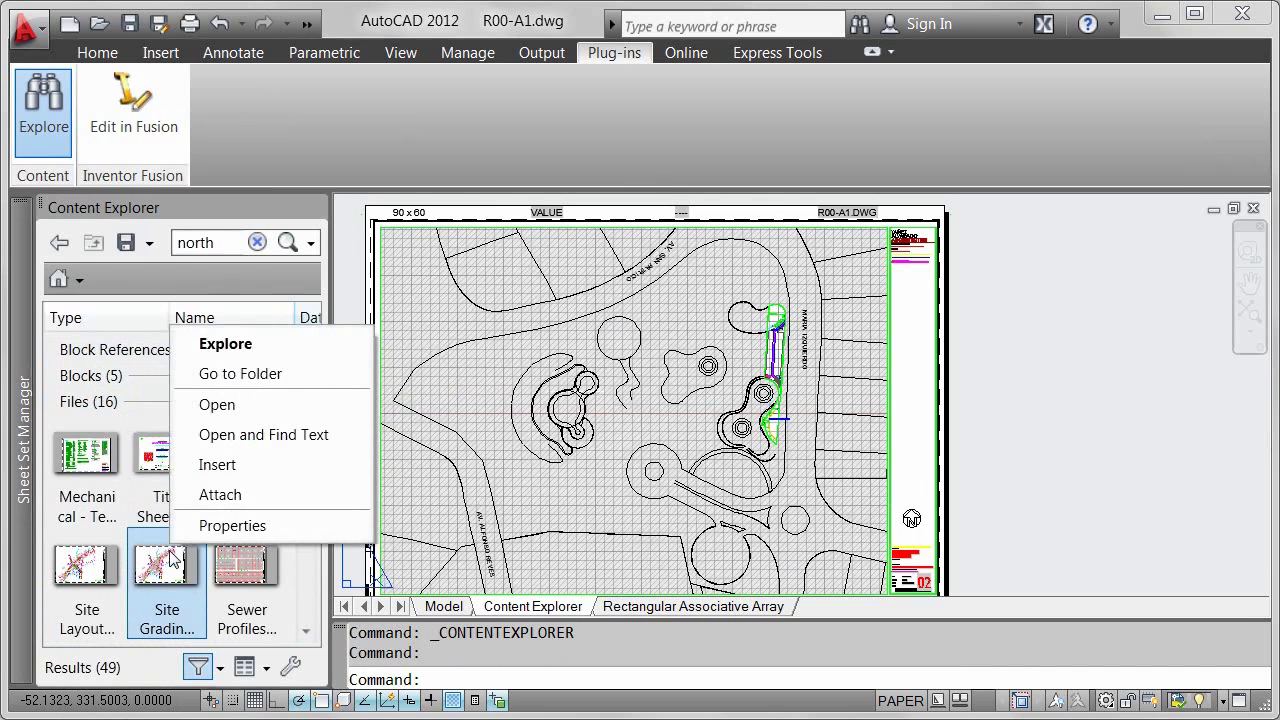
pyautogui.click(262, 436)
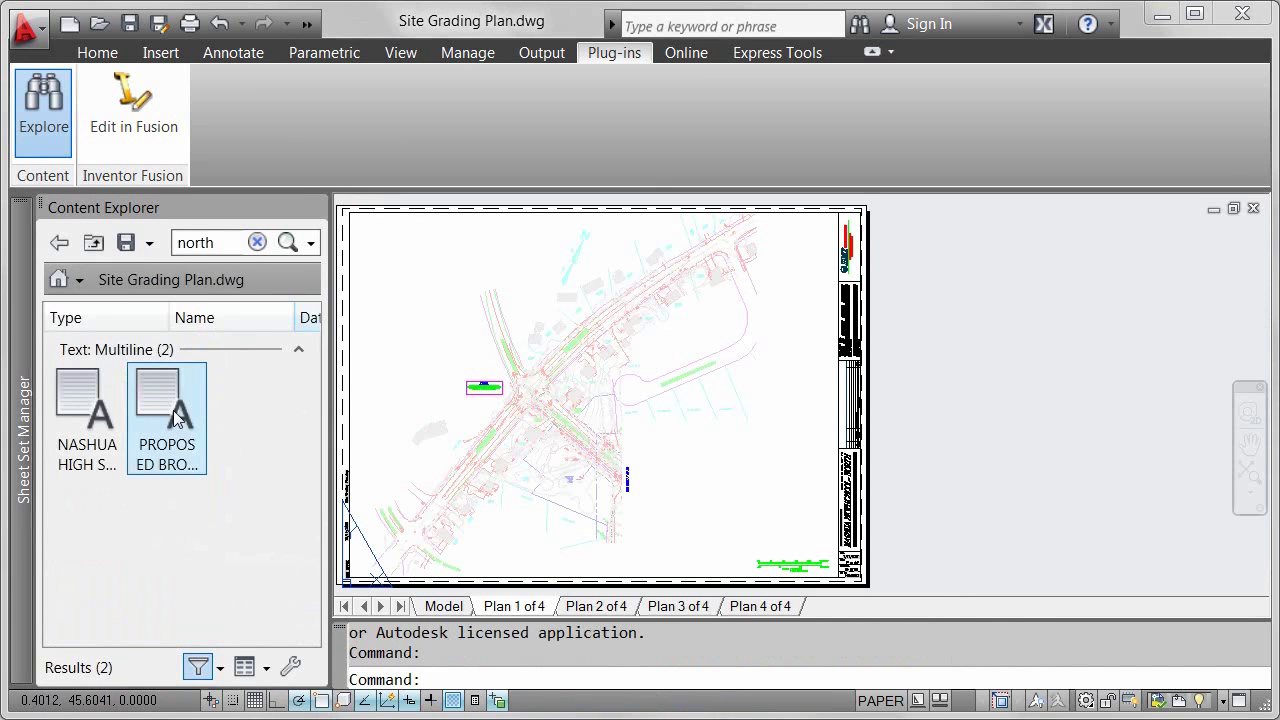
# Step: Open and zoom to the PROPOSED street improvements NOTE text result
pyautogui.rightClick(162, 400)
pyautogui.click(230, 478)
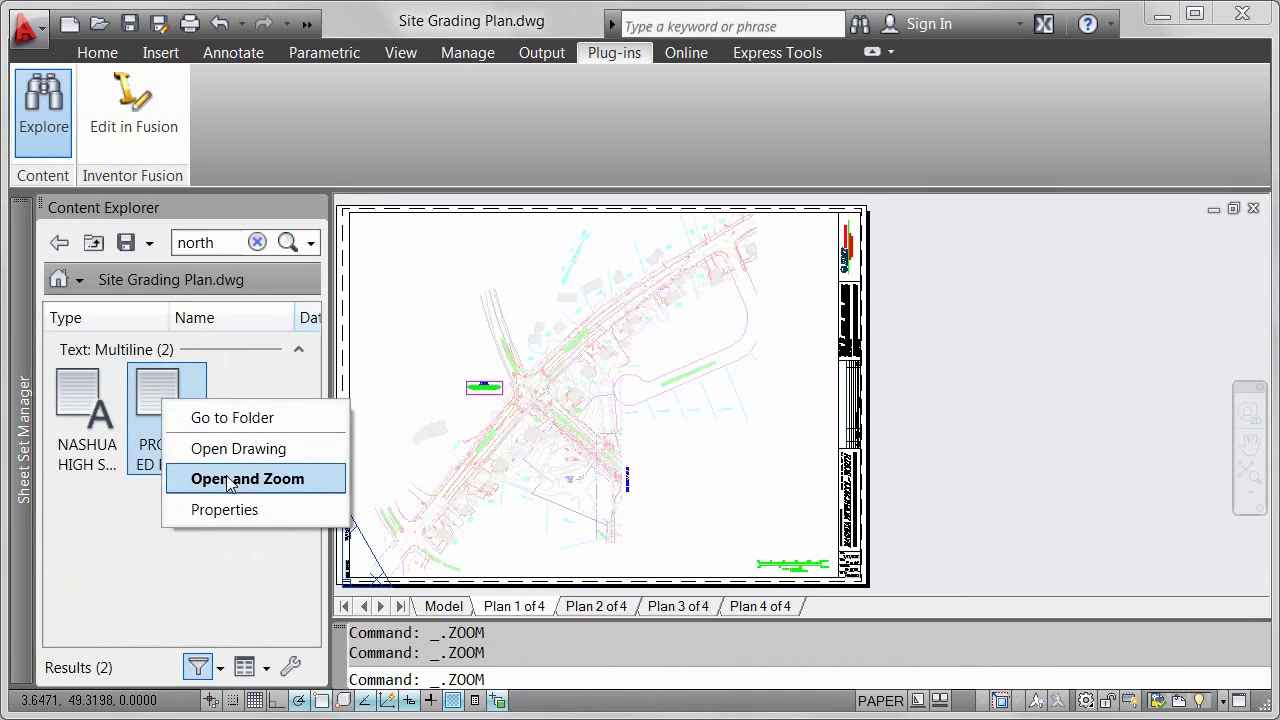
pyautogui.scroll(3, 808, 420)
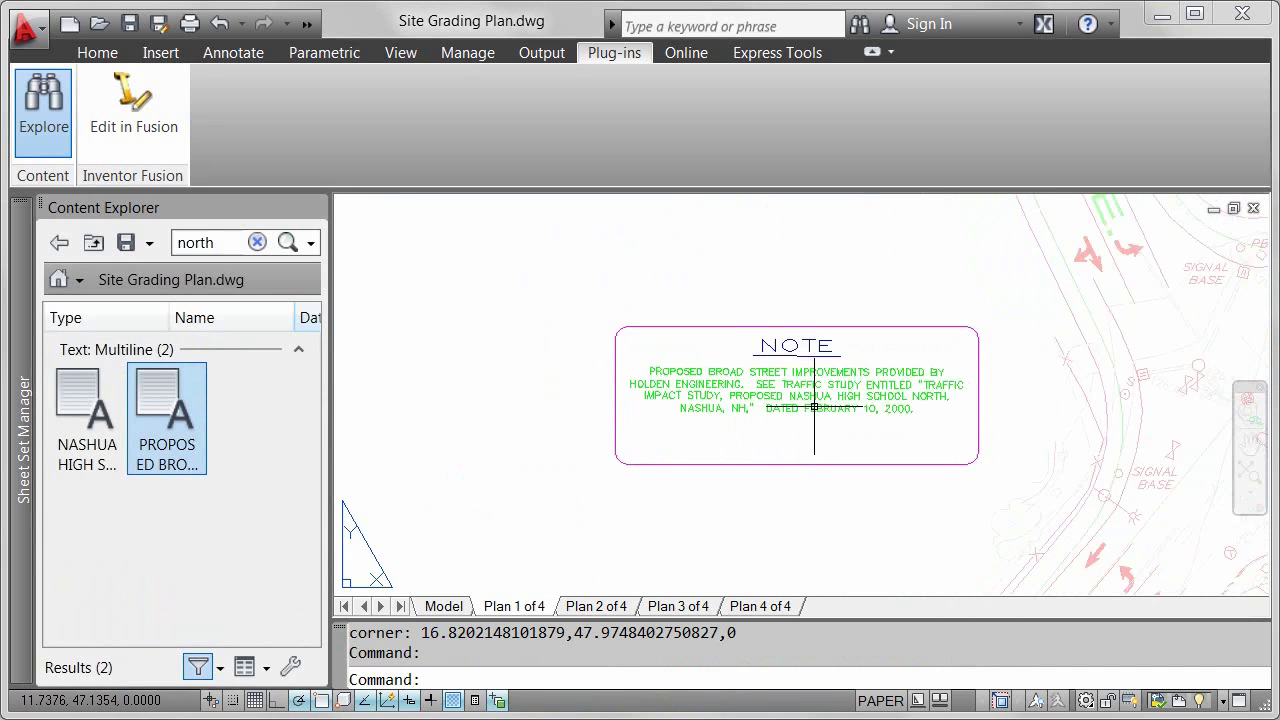
# Step: Drag the Mechanical layer and NORTH_ARROW text style from the north results into the drawing
pyautogui.click(55, 245)
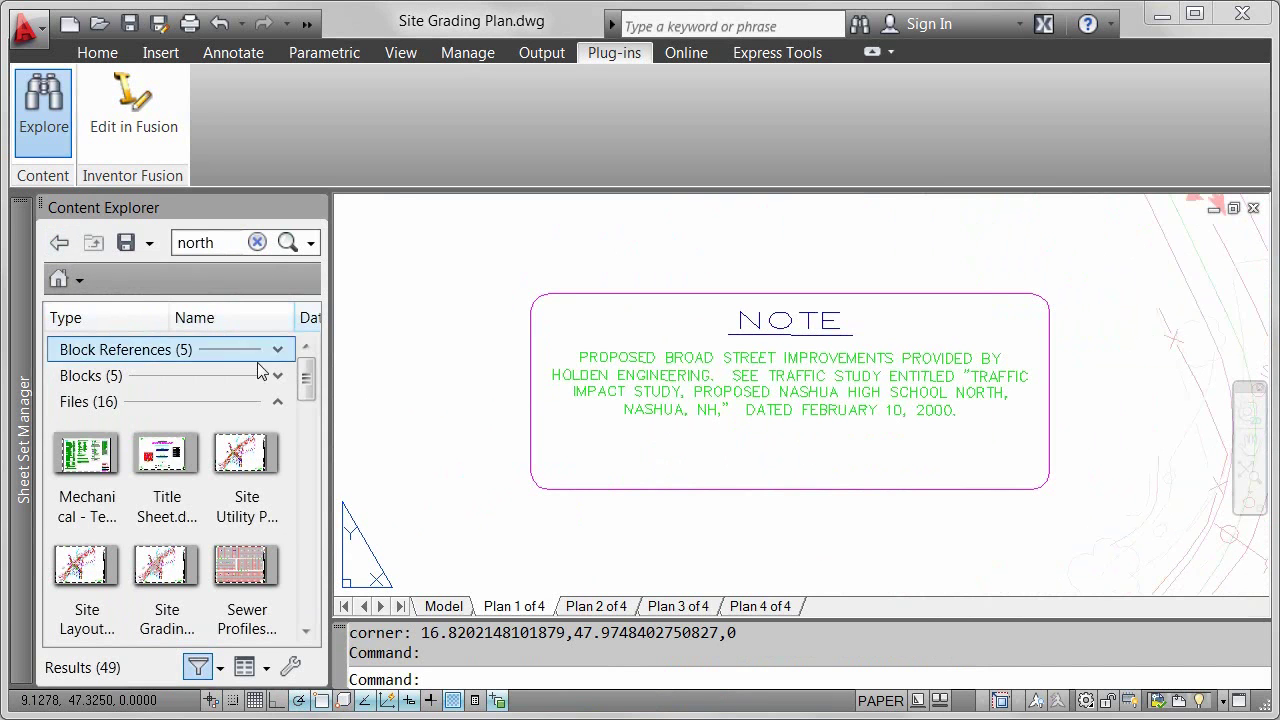
pyautogui.click(278, 401)
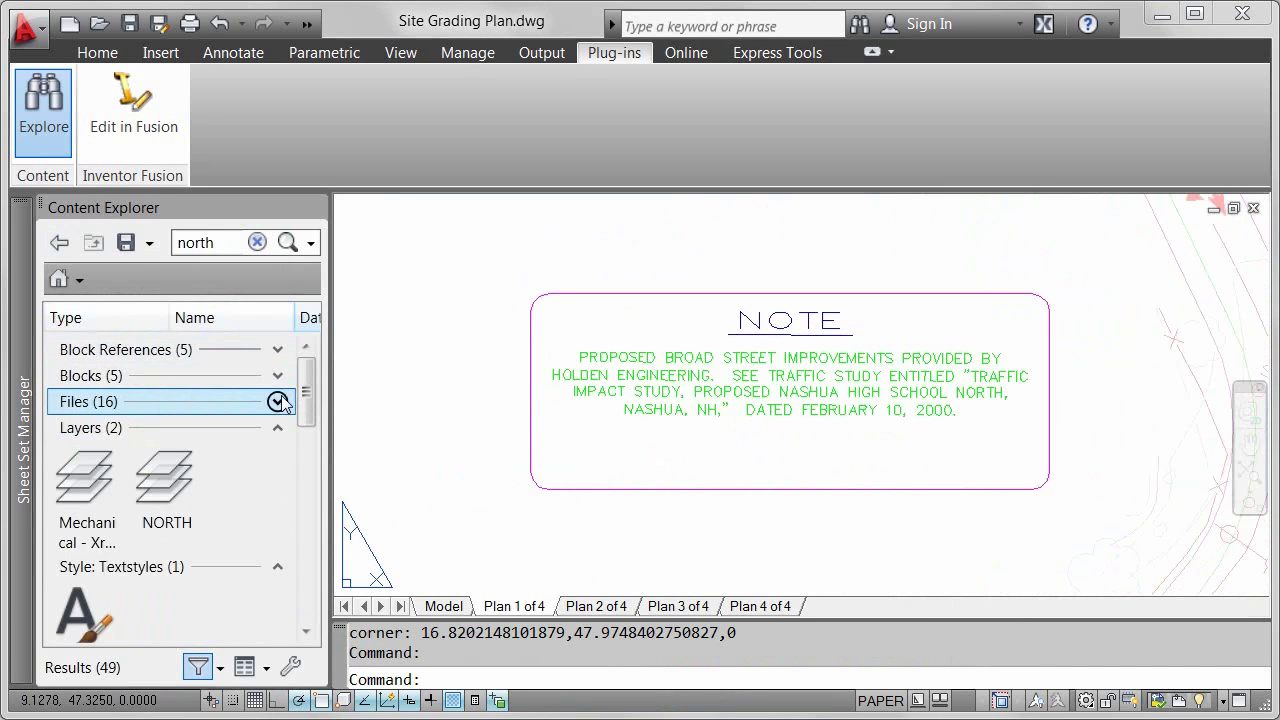
pyautogui.moveTo(77, 475); pyautogui.dragTo(434, 403)
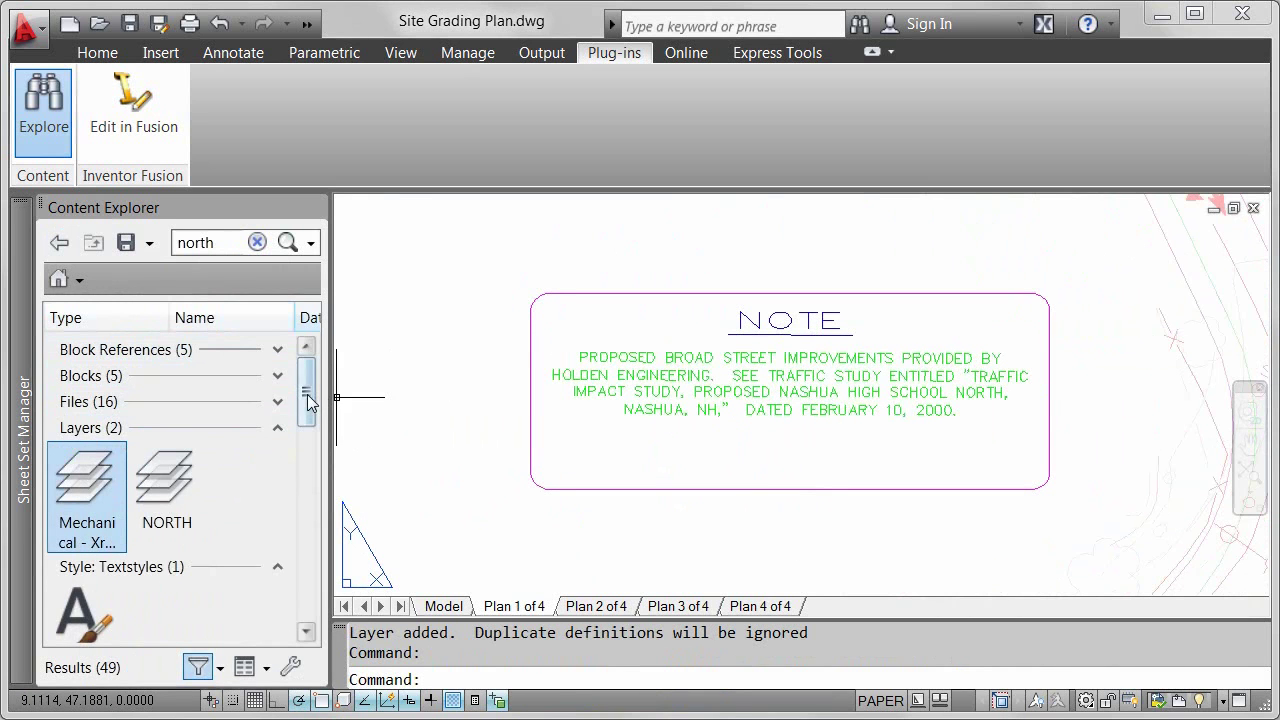
pyautogui.moveTo(308, 400); pyautogui.dragTo(310, 418)
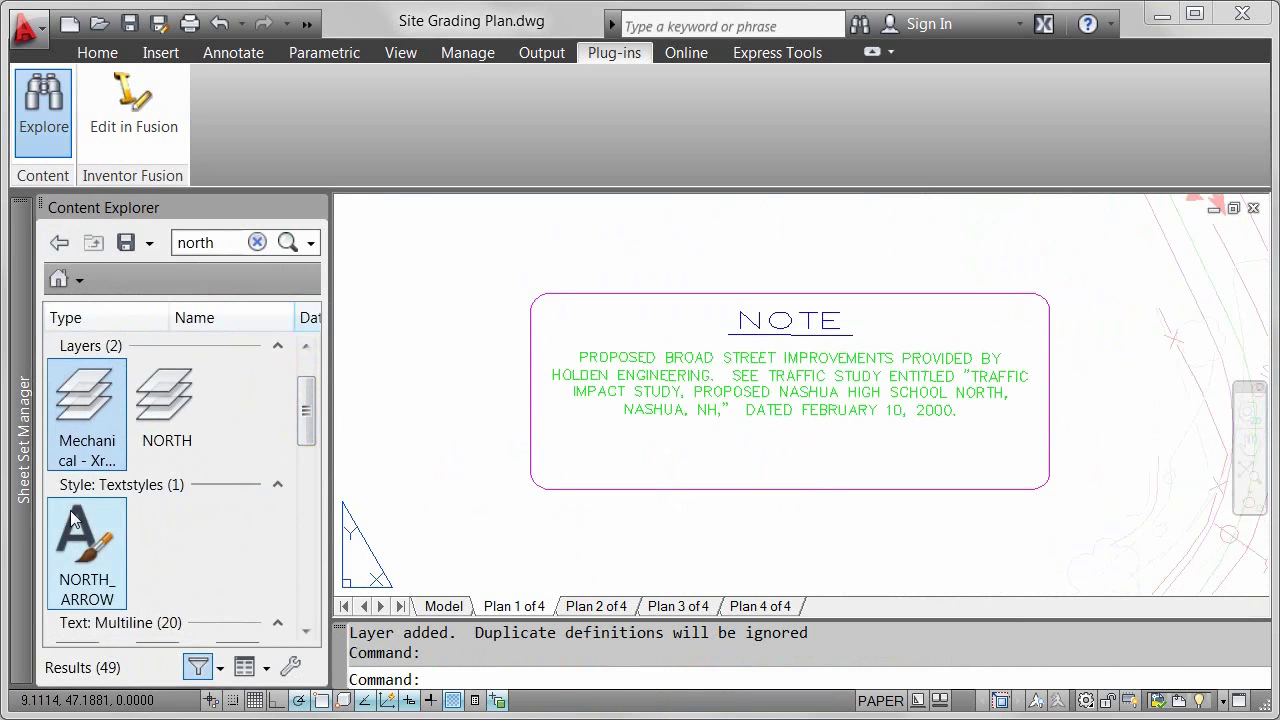
pyautogui.moveTo(72, 517)
pyautogui.mouseDown()
pyautogui.moveTo(417, 457)
pyautogui.moveTo(427, 436)
pyautogui.mouseUp()
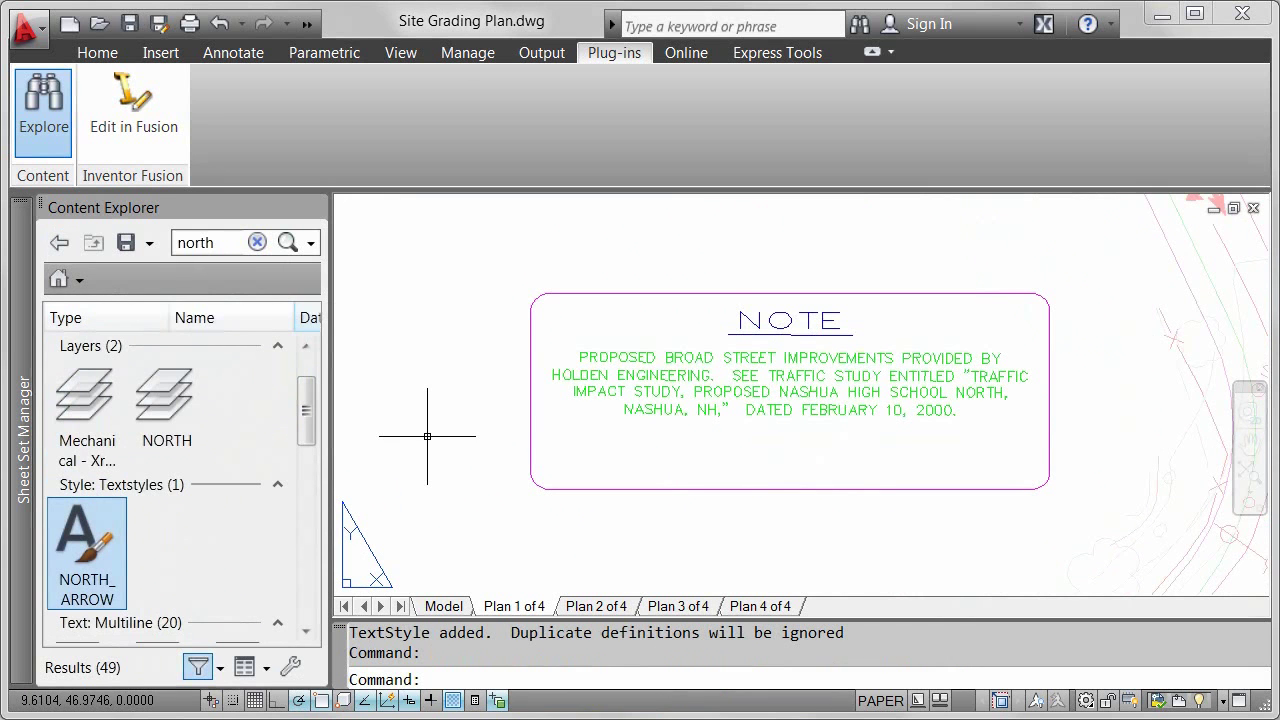
pyautogui.click(277, 346)
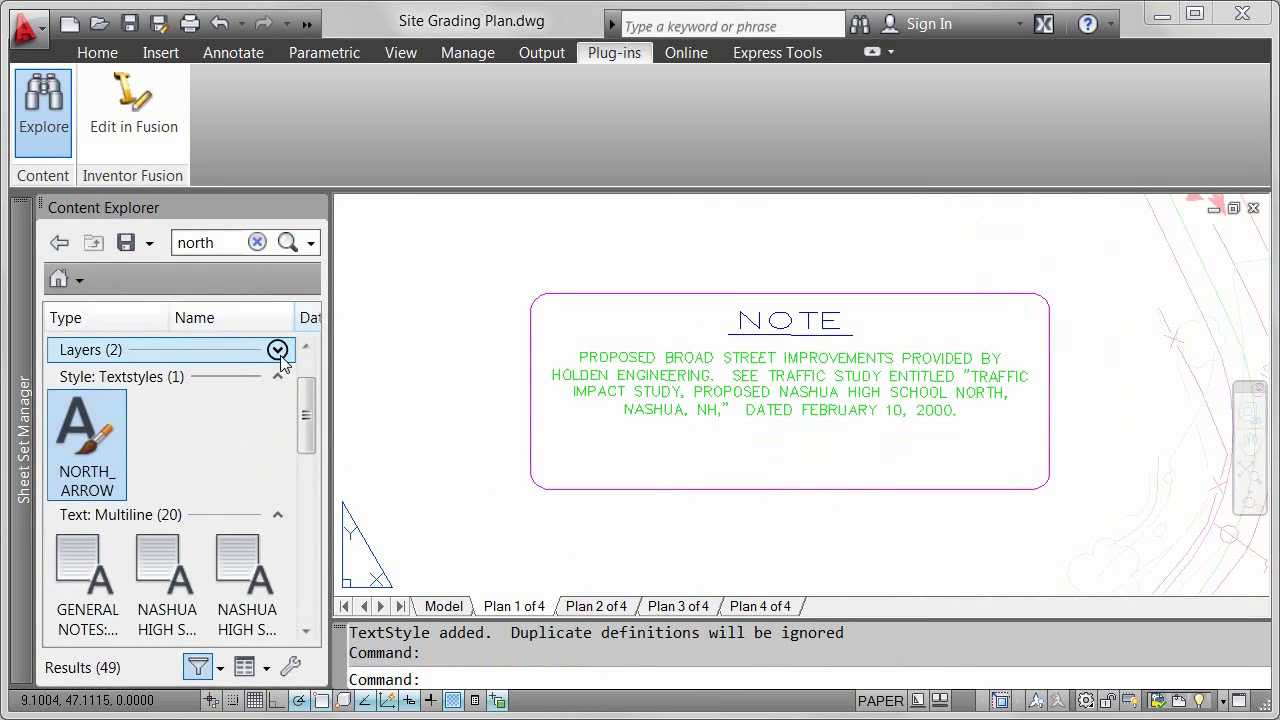
pyautogui.click(277, 378)
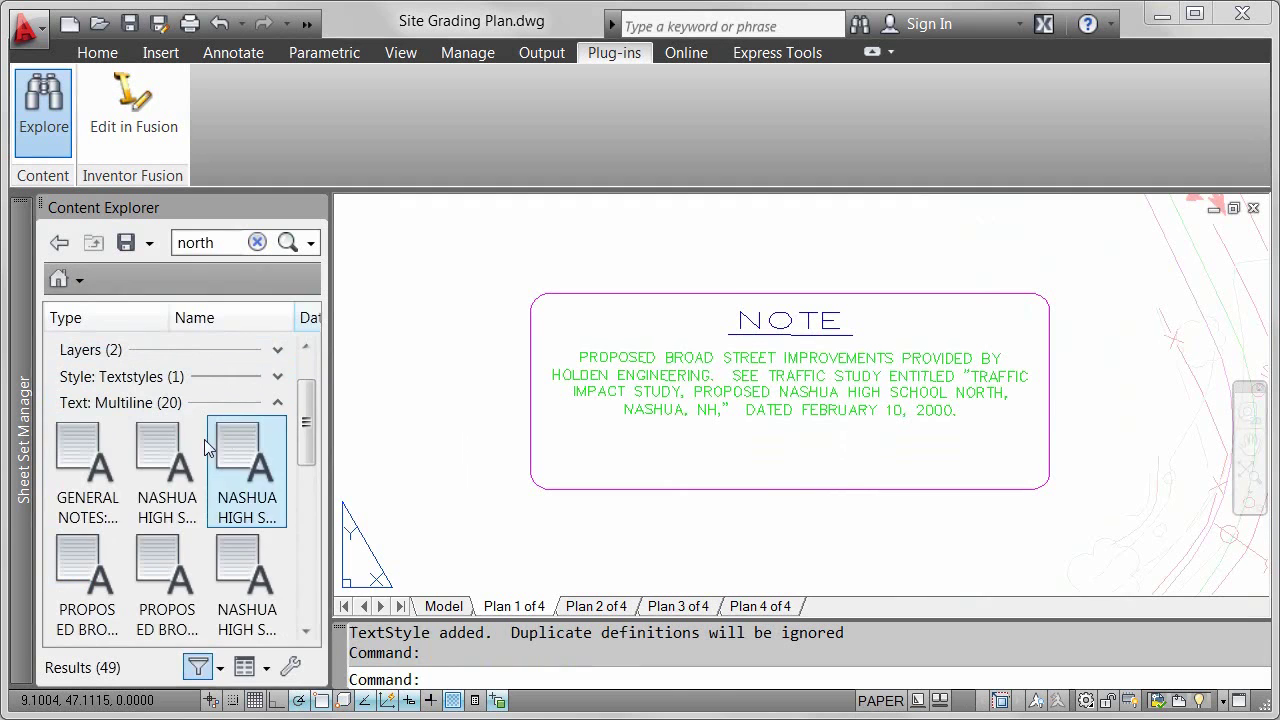
pyautogui.moveTo(181, 446)
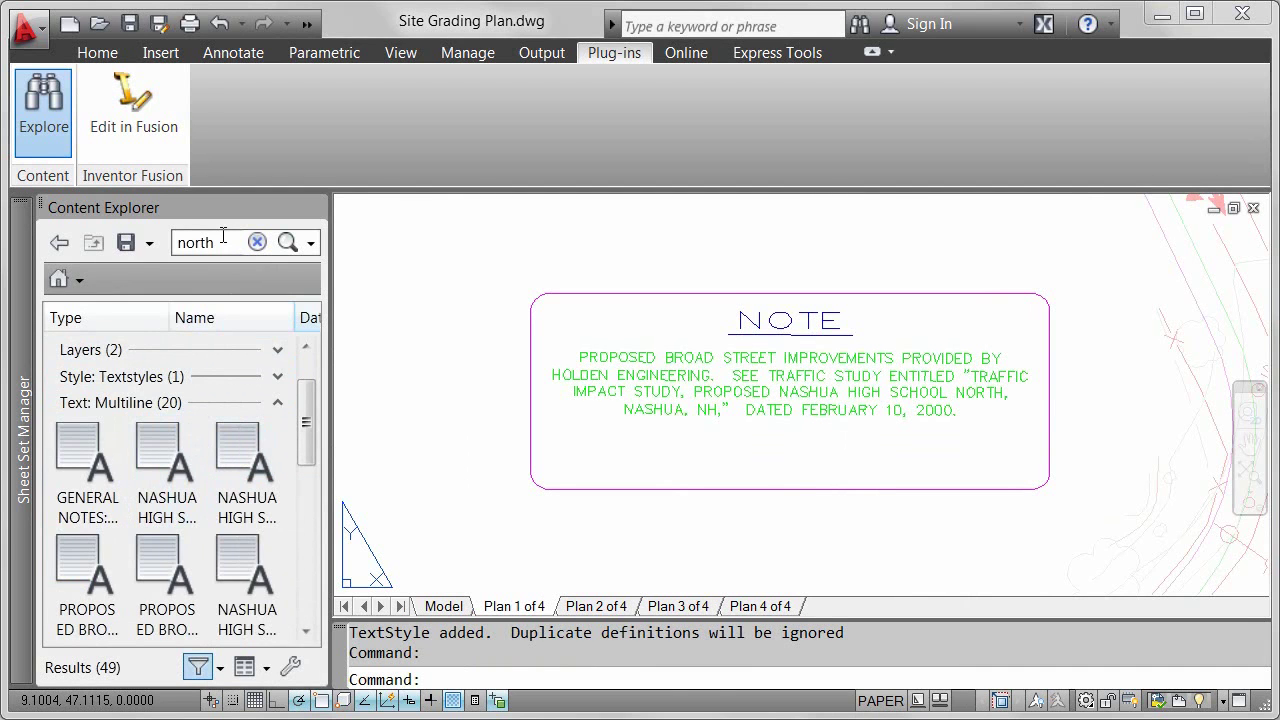
# Step: Search 'north wall', open T-01.dwg at the F3 occupancy notes, then clear the search
pyautogui.write('wall')
pyautogui.click(286, 244)
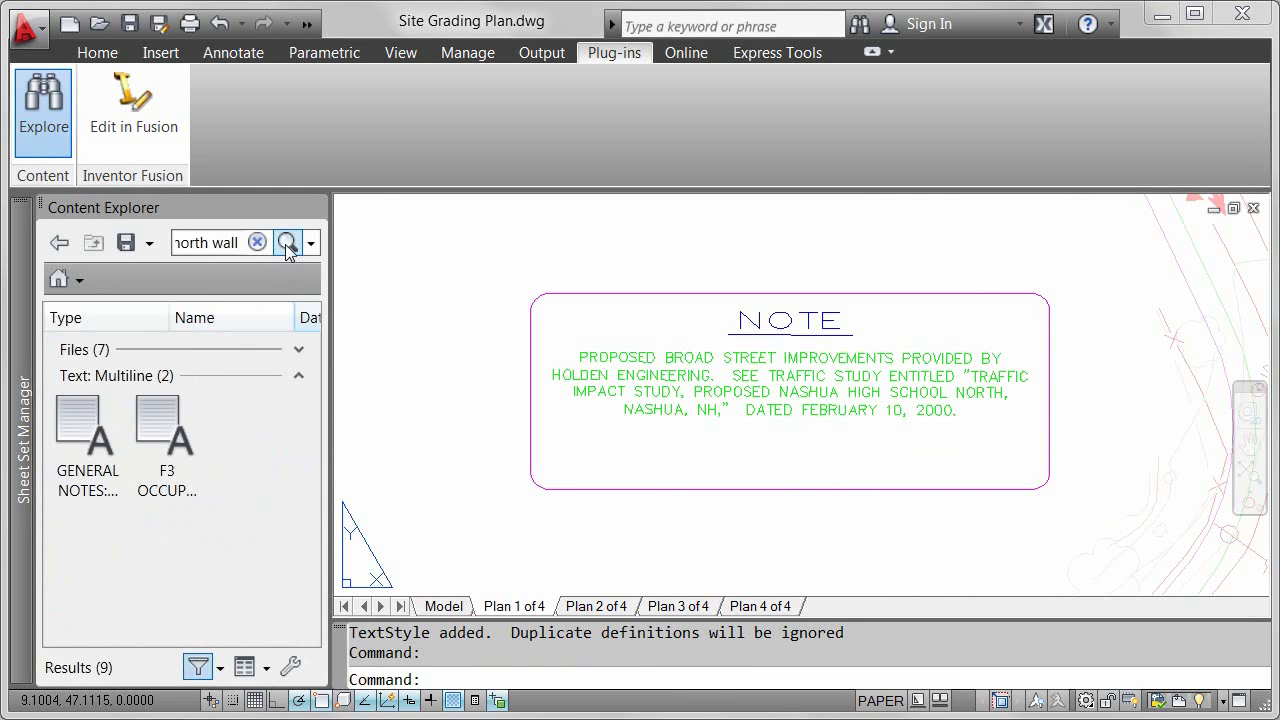
pyautogui.doubleClick(163, 418)
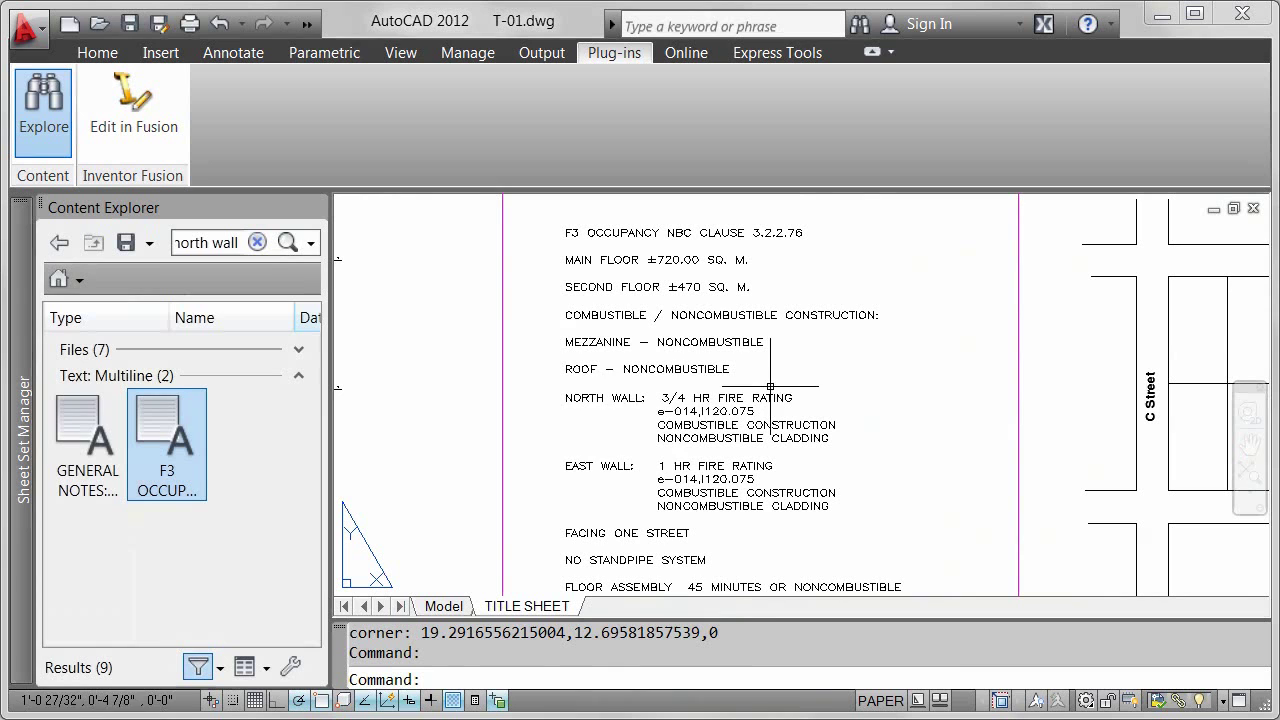
pyautogui.click(257, 242)
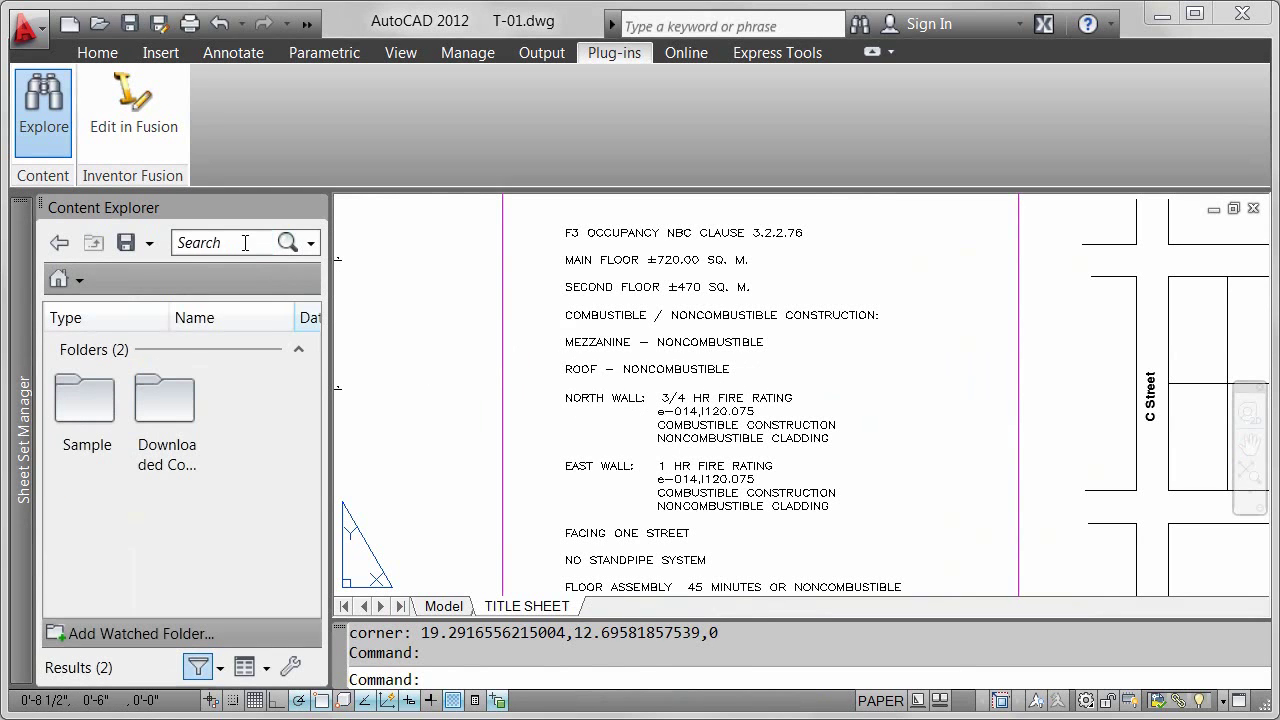
# Step: From Home, choose Documents > 0 Autodesk Projects > AutoCAD 2012 > AutoCAD 2012 Launch Demo > Aquarium as a watched folder
pyautogui.click(80, 282)
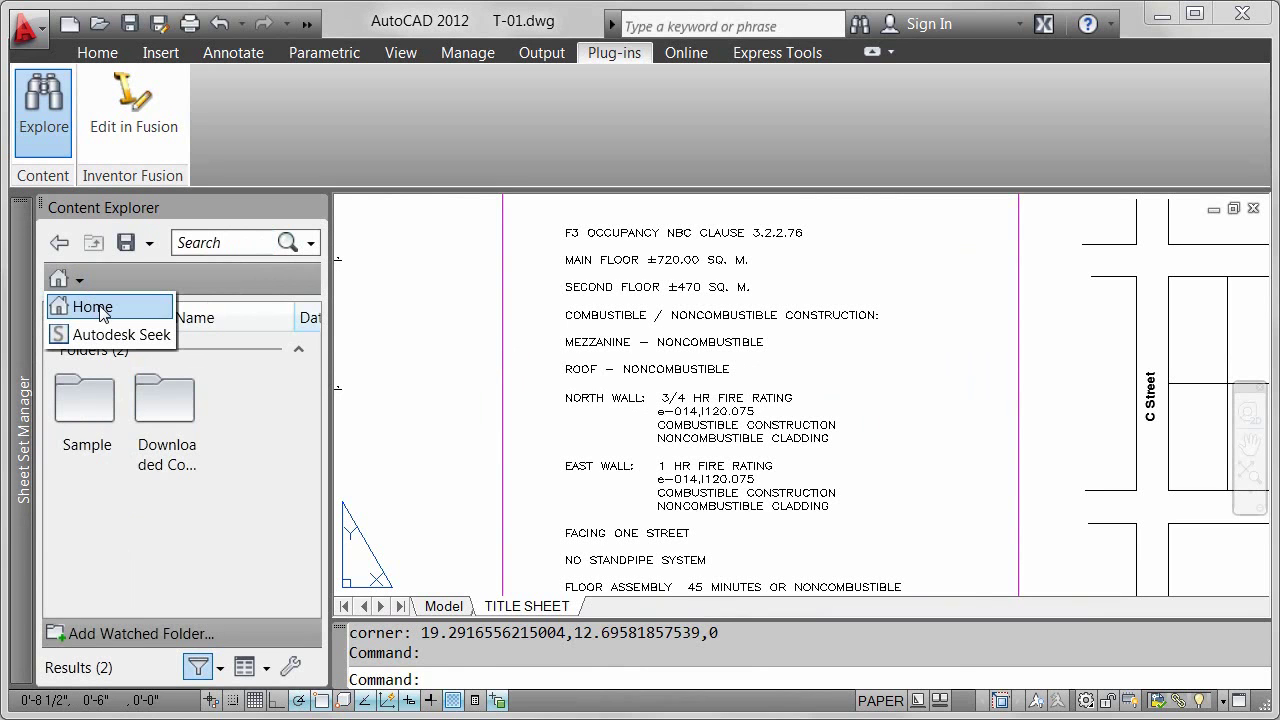
pyautogui.click(113, 309)
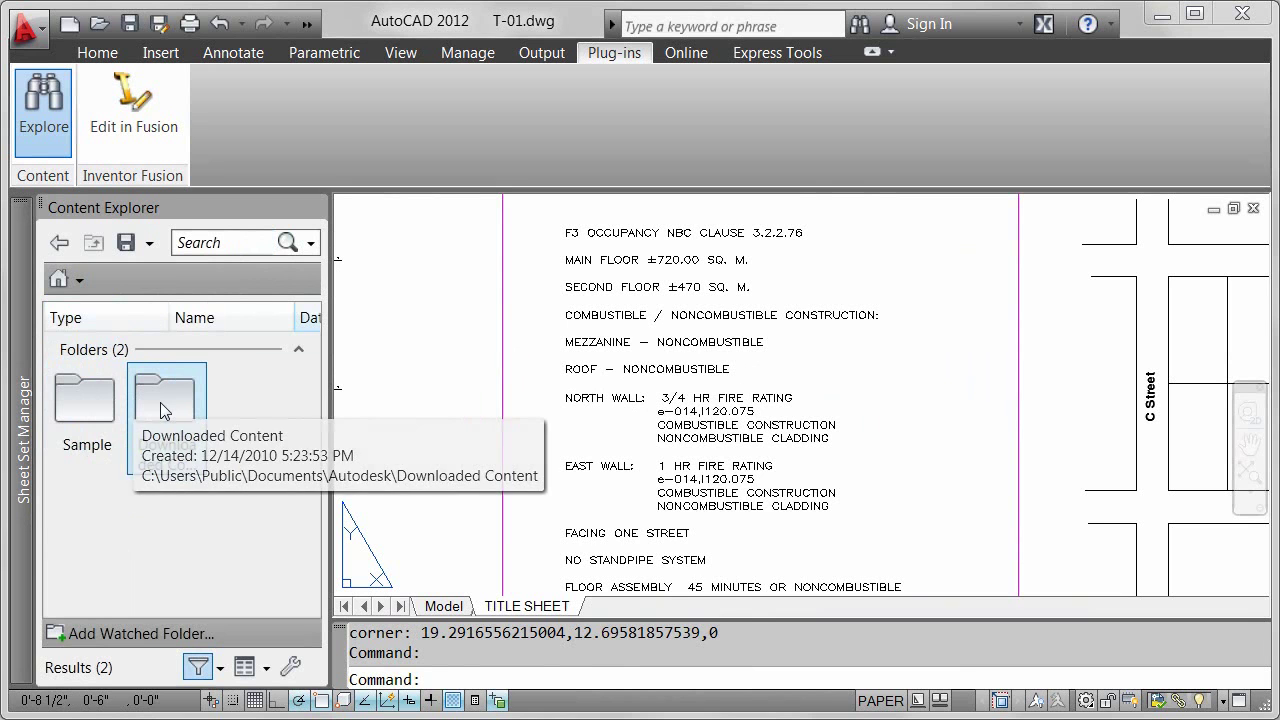
pyautogui.click(155, 632)
pyautogui.click(580, 278)
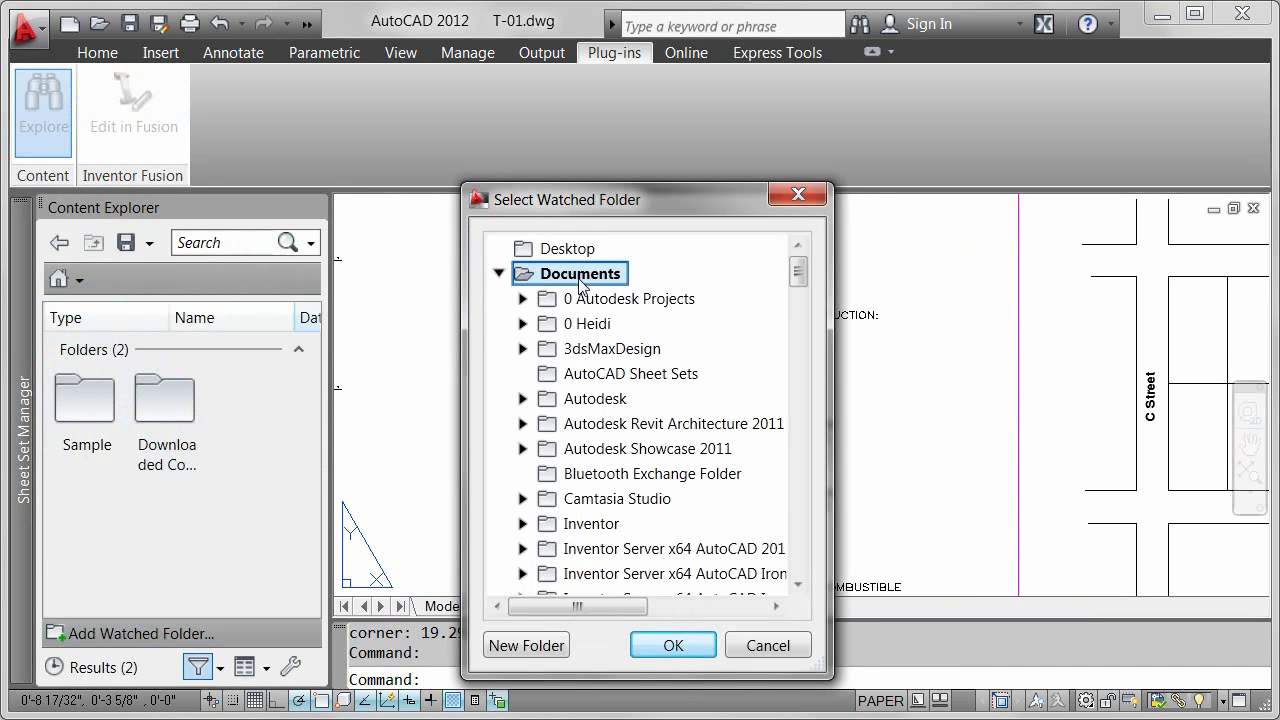
pyautogui.click(586, 300)
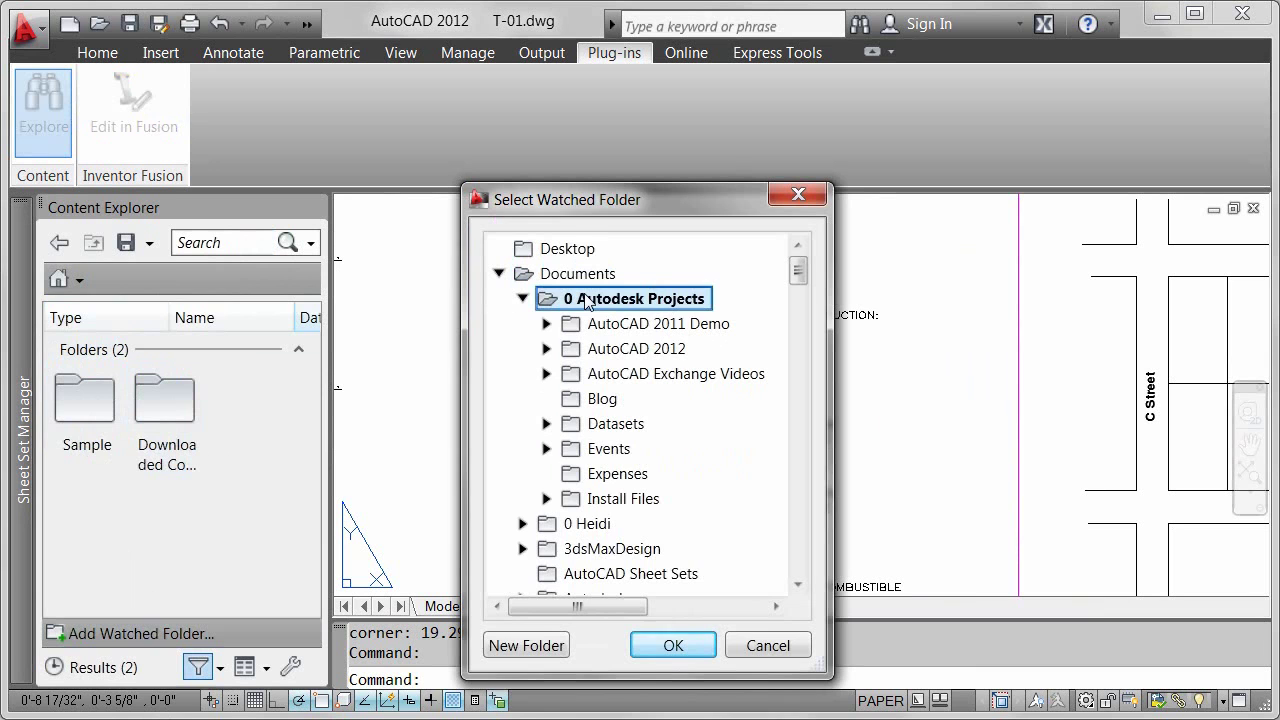
pyautogui.click(610, 349)
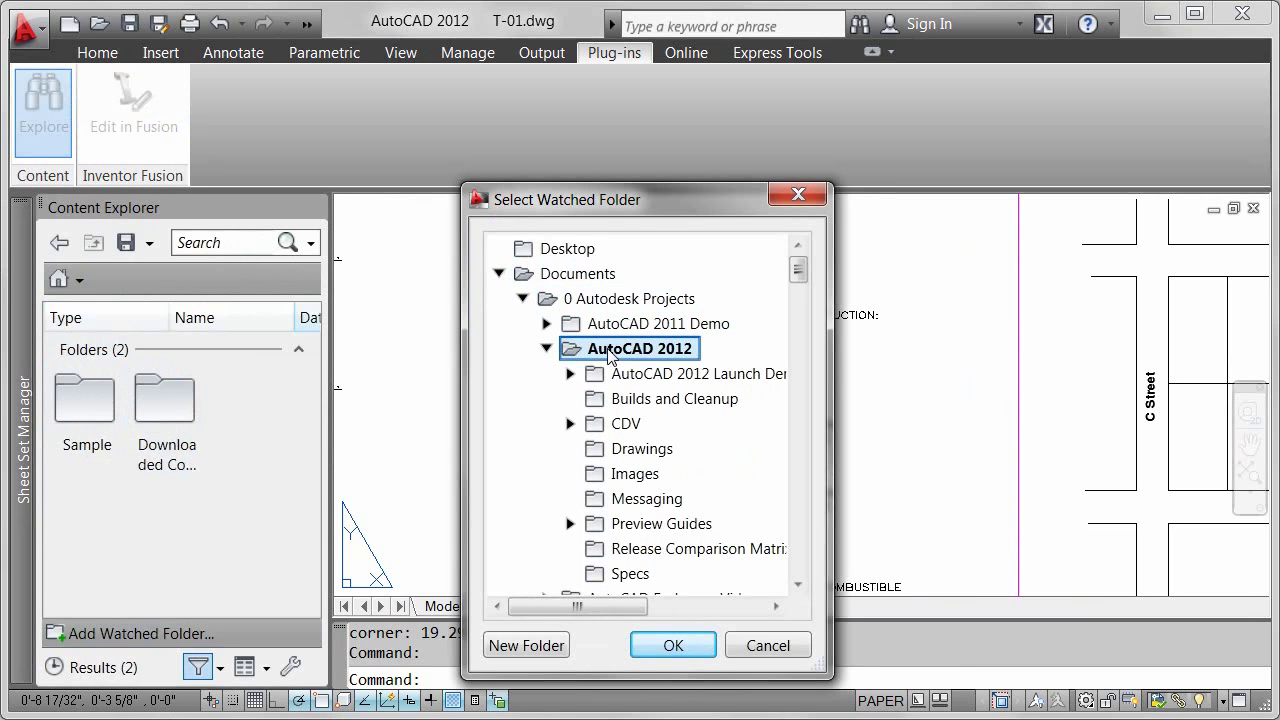
pyautogui.click(645, 374)
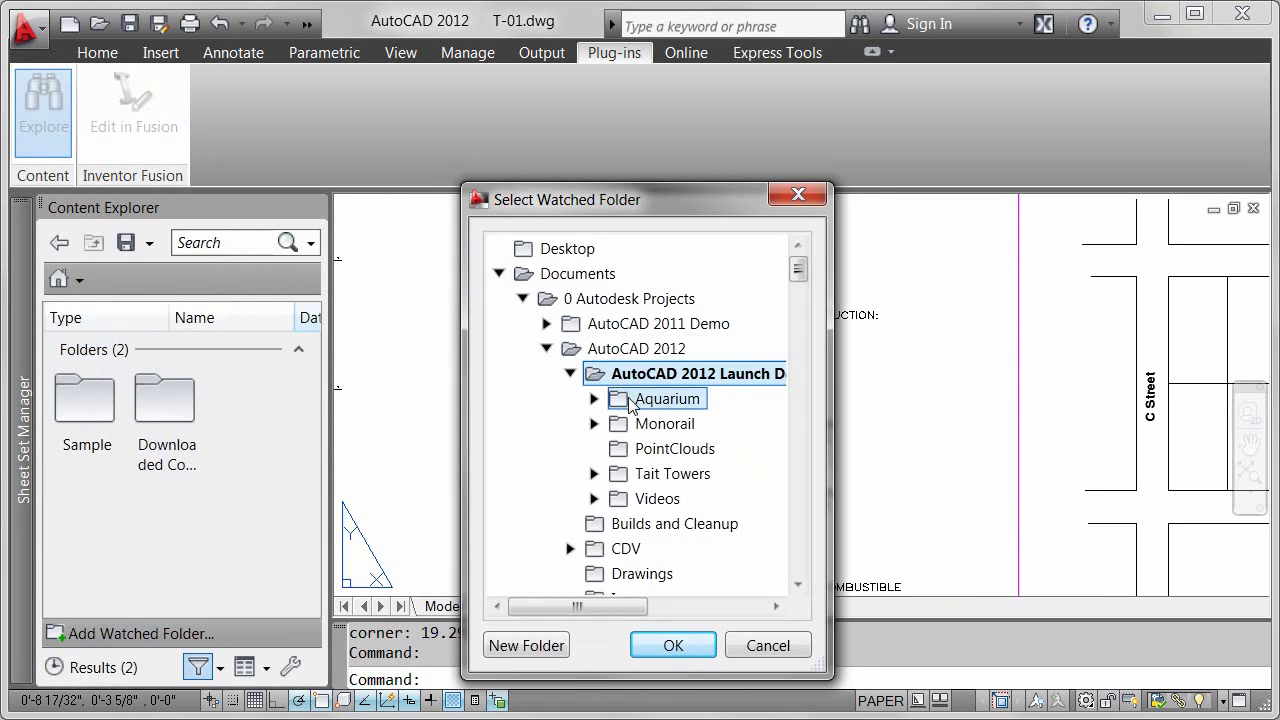
pyautogui.click(632, 400)
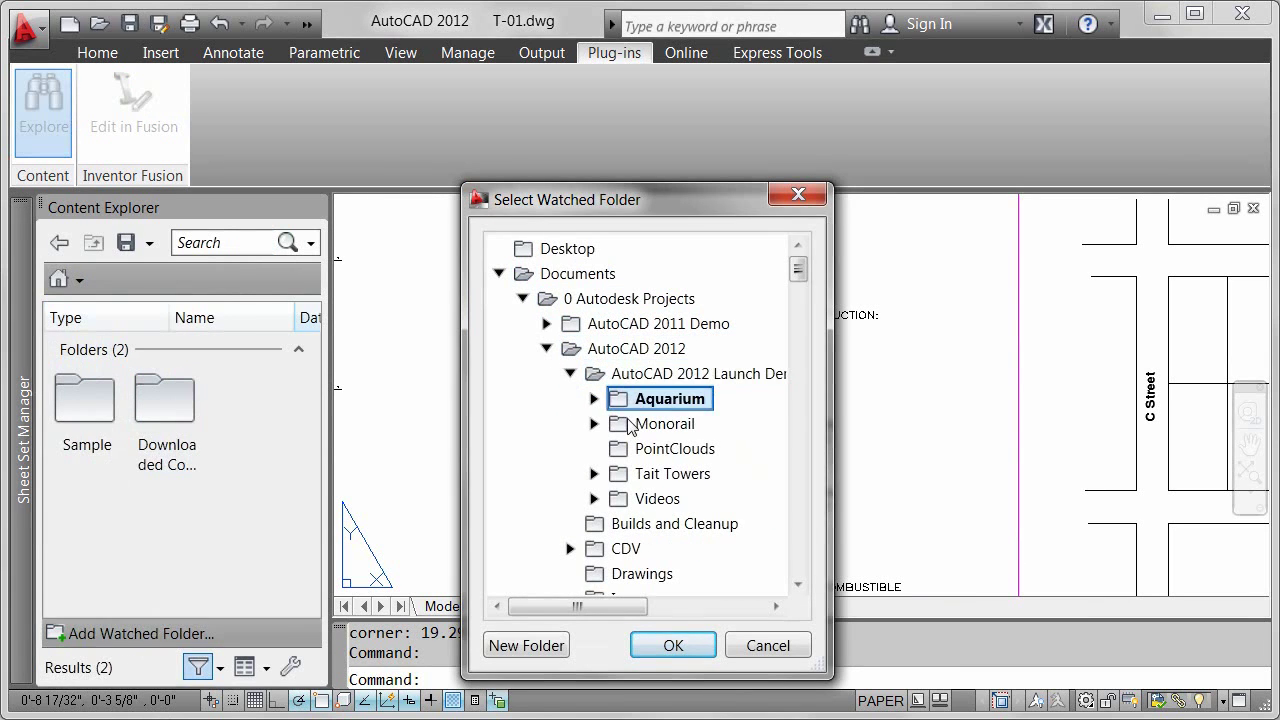
# Step: Confirm Aquarium in the Select Watched Folder dialog
pyautogui.click(680, 646)
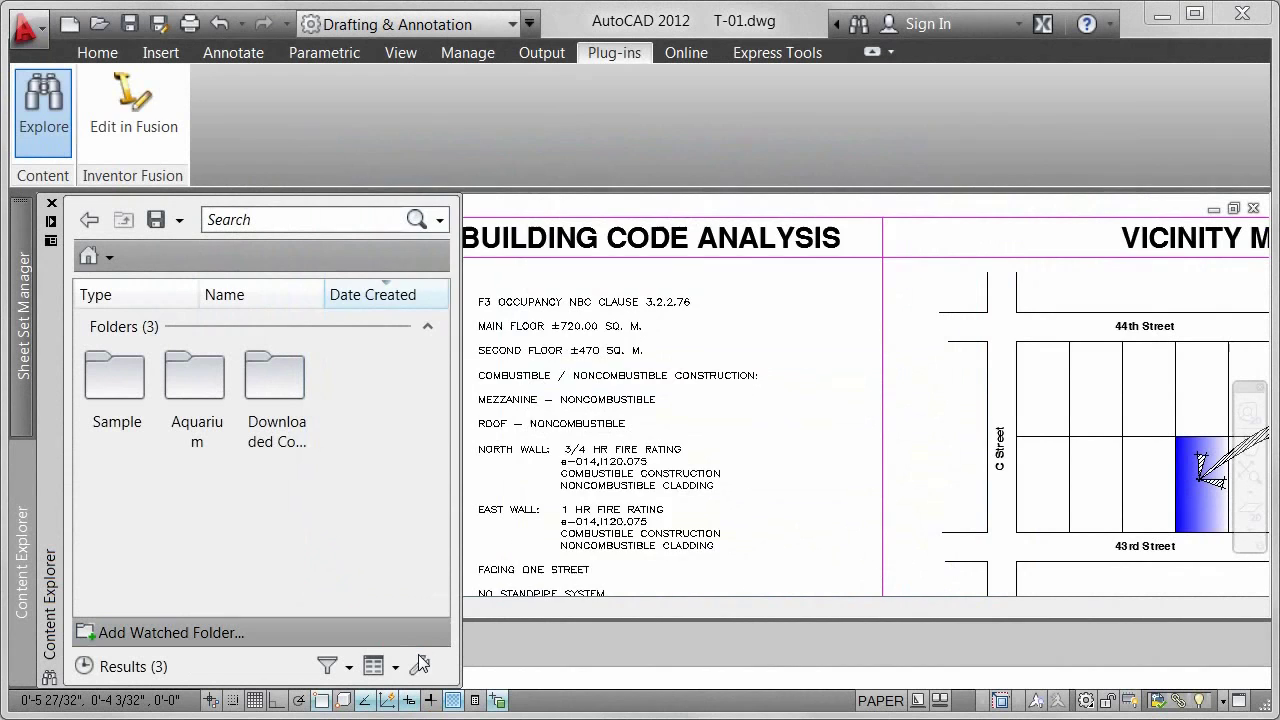
# Step: Add network computer ADSK001 as a content source in Configure Settings
pyautogui.click(420, 664)
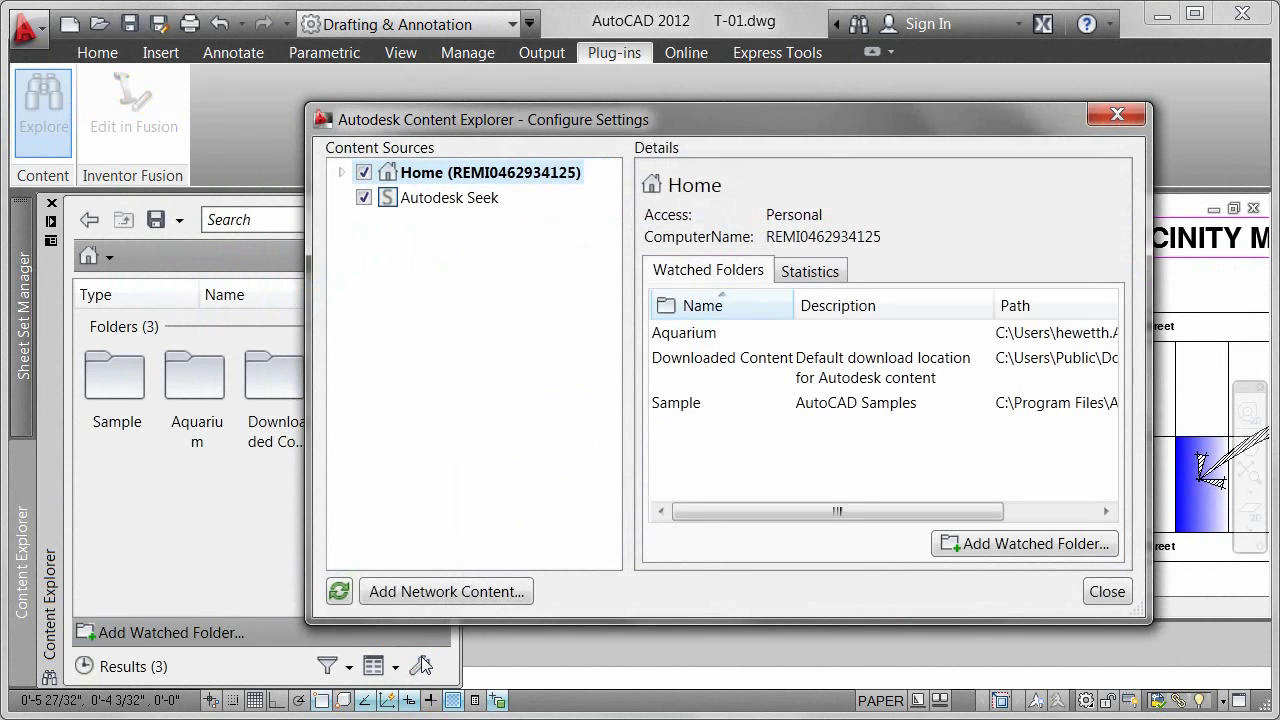
pyautogui.click(432, 599)
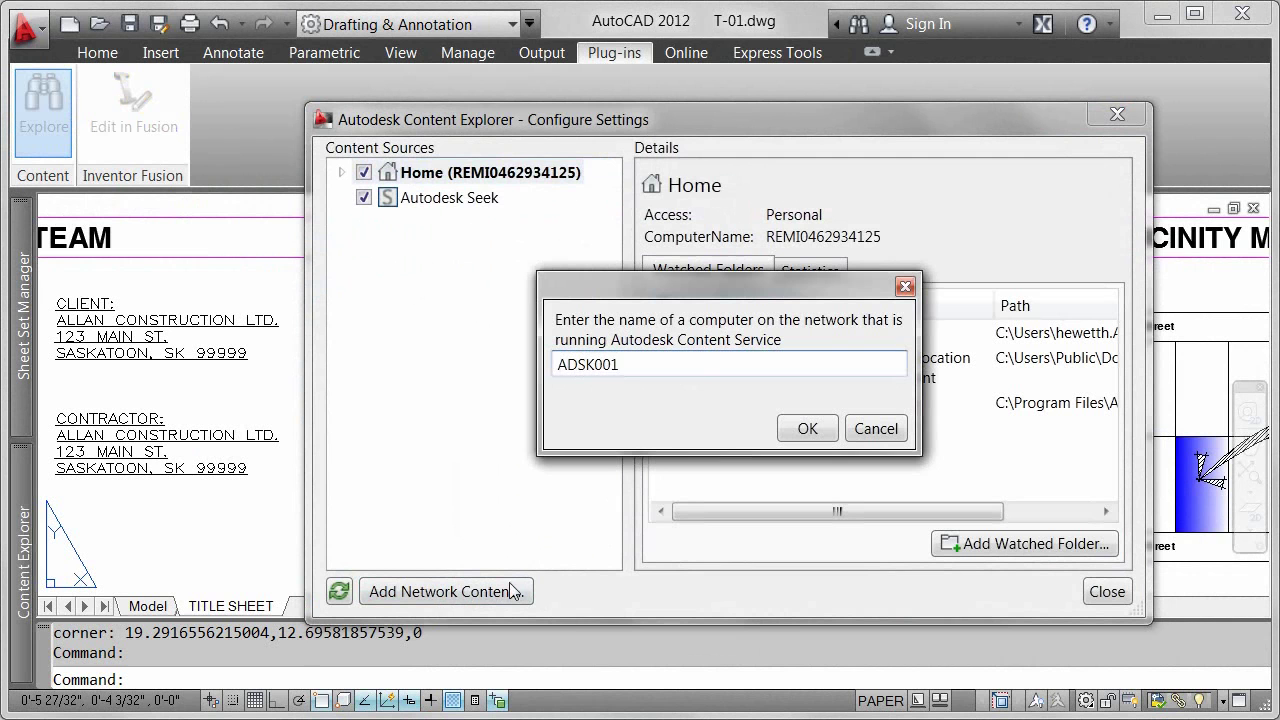
pyautogui.click(808, 429)
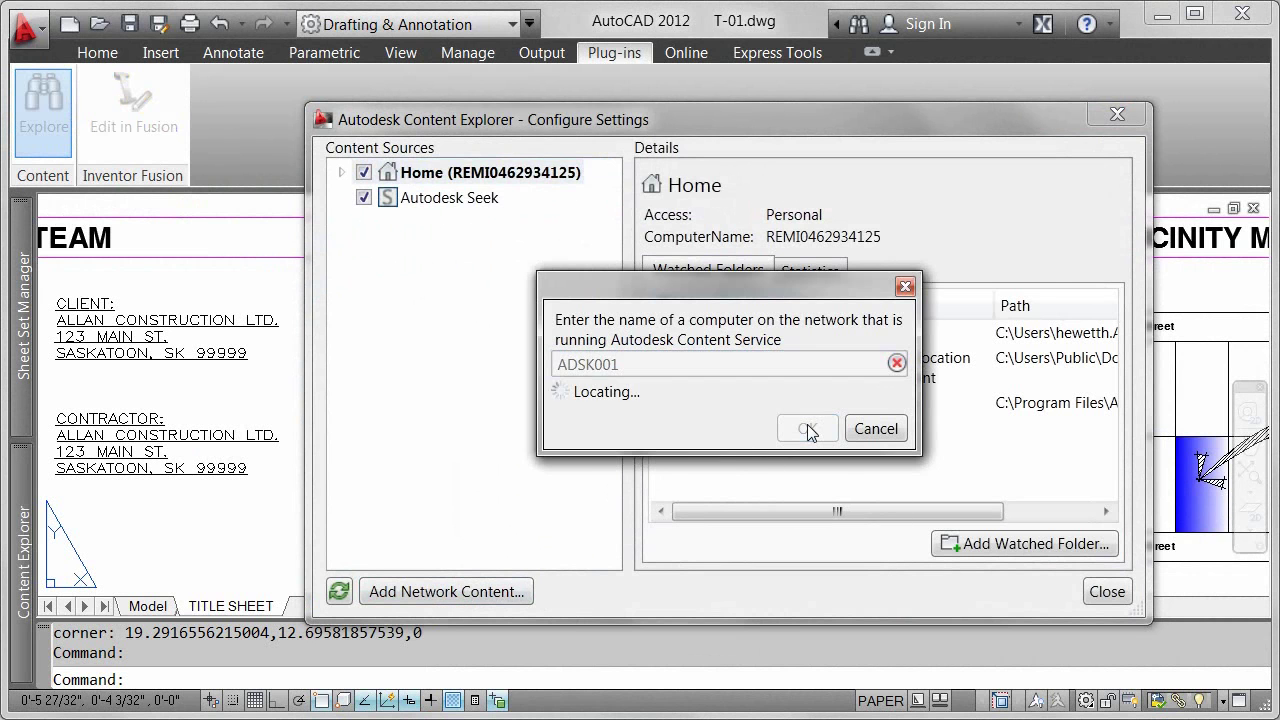
pyautogui.click(1106, 592)
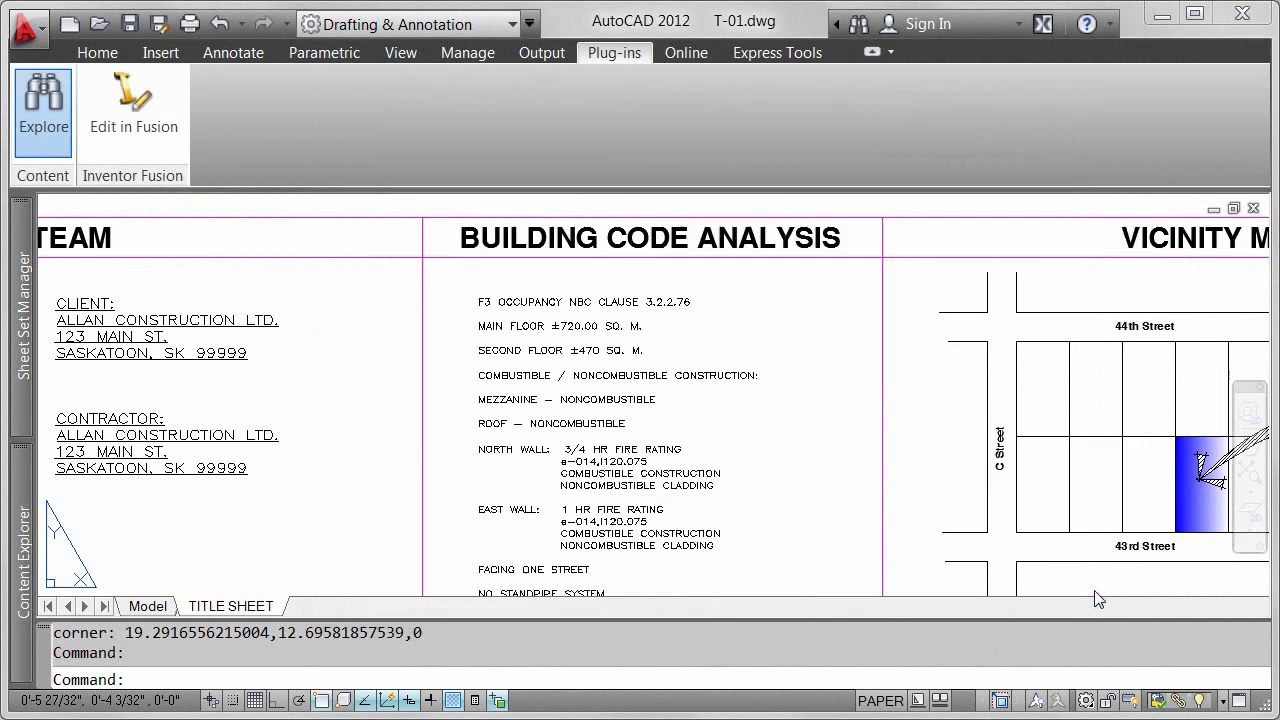
# Step: Switch the content location to ADSKPUBLIC
pyautogui.moveTo(28, 508)
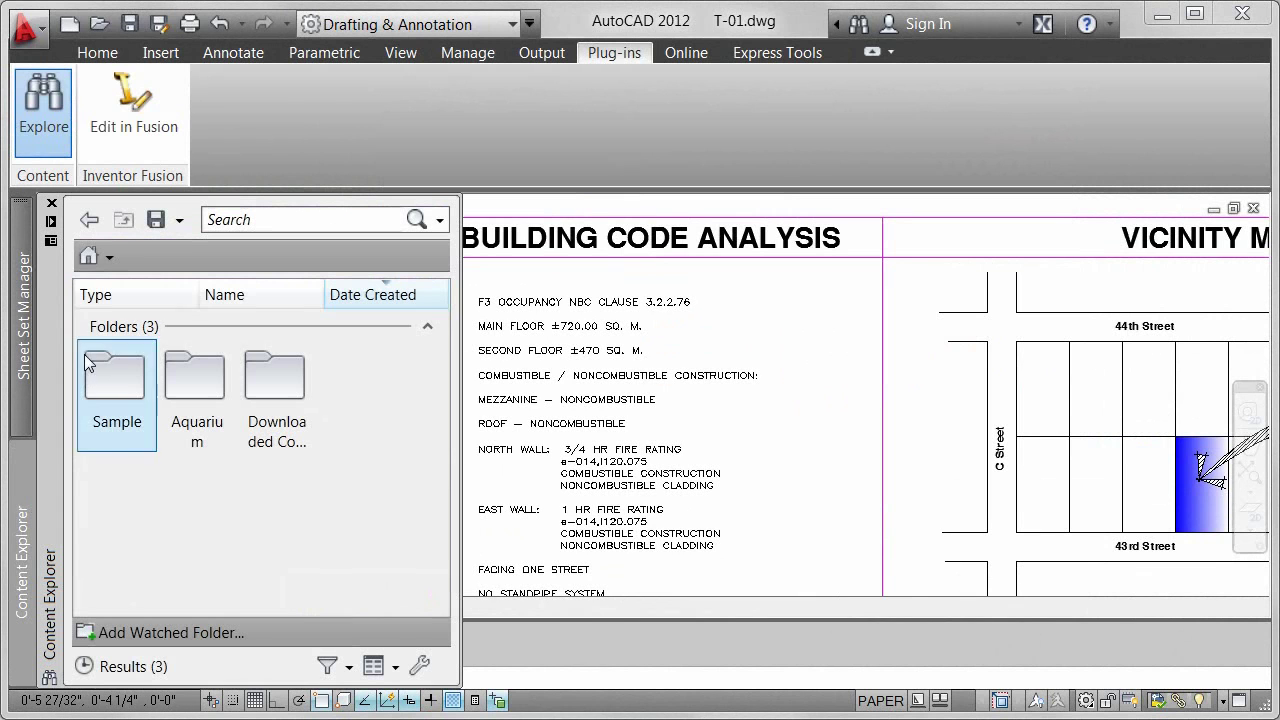
pyautogui.click(110, 258)
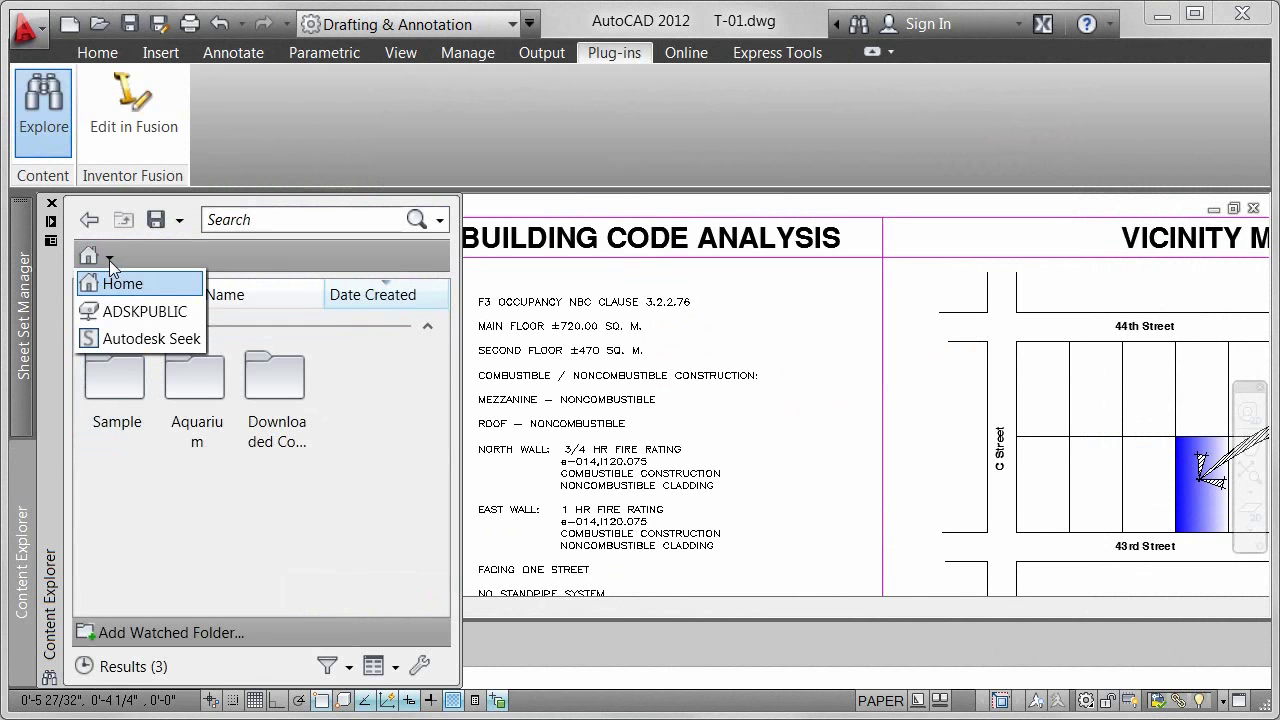
pyautogui.click(122, 312)
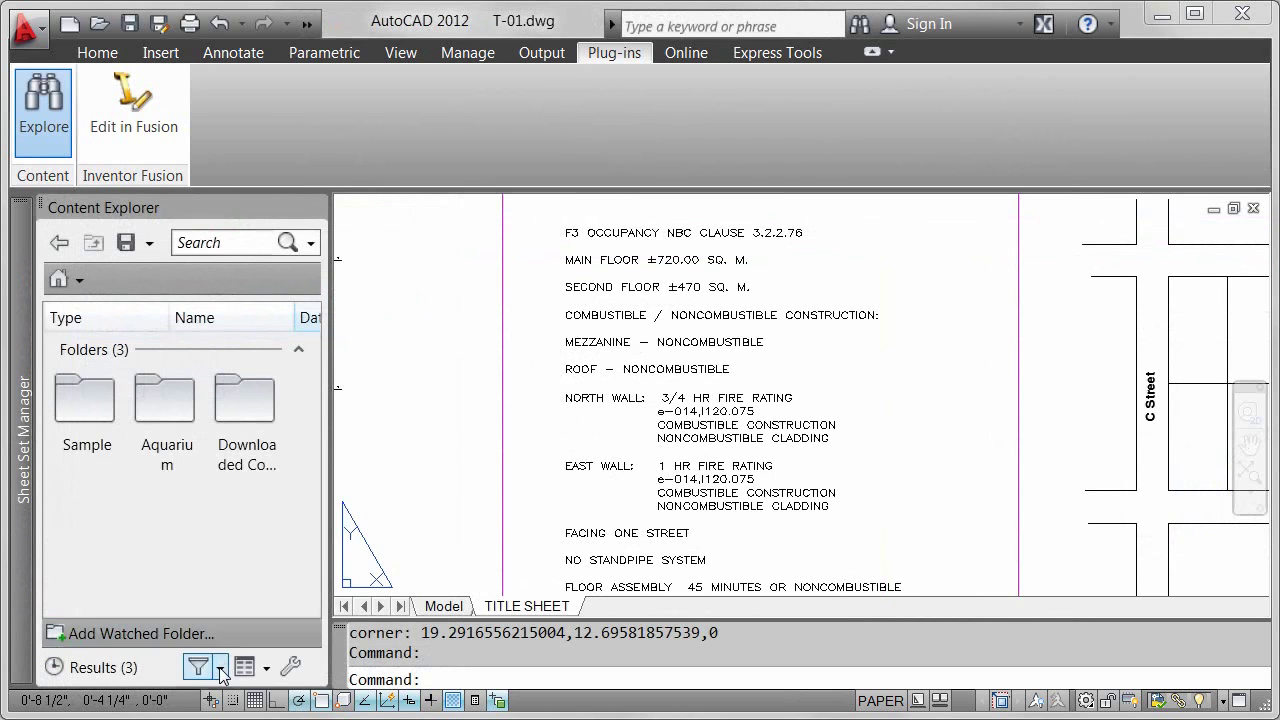
# Step: Filter results to Blocks only, keeping the date range at Any
pyautogui.click(220, 668)
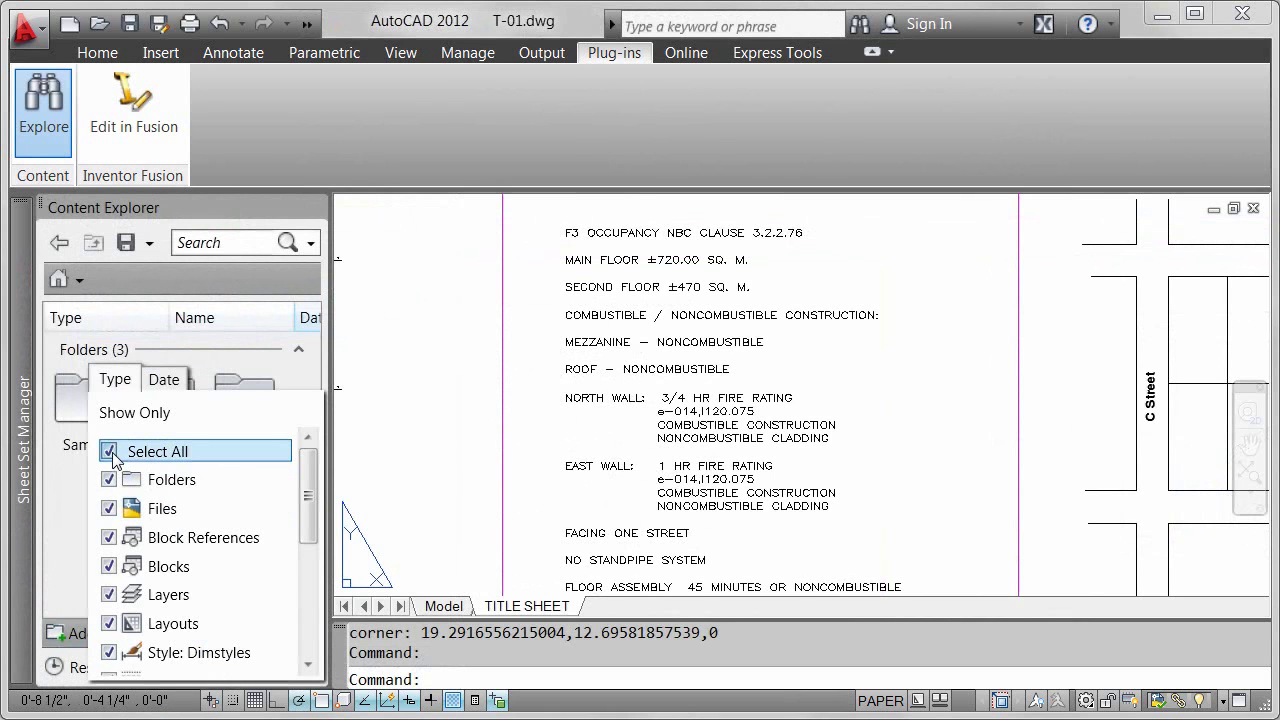
pyautogui.click(113, 455)
pyautogui.click(110, 567)
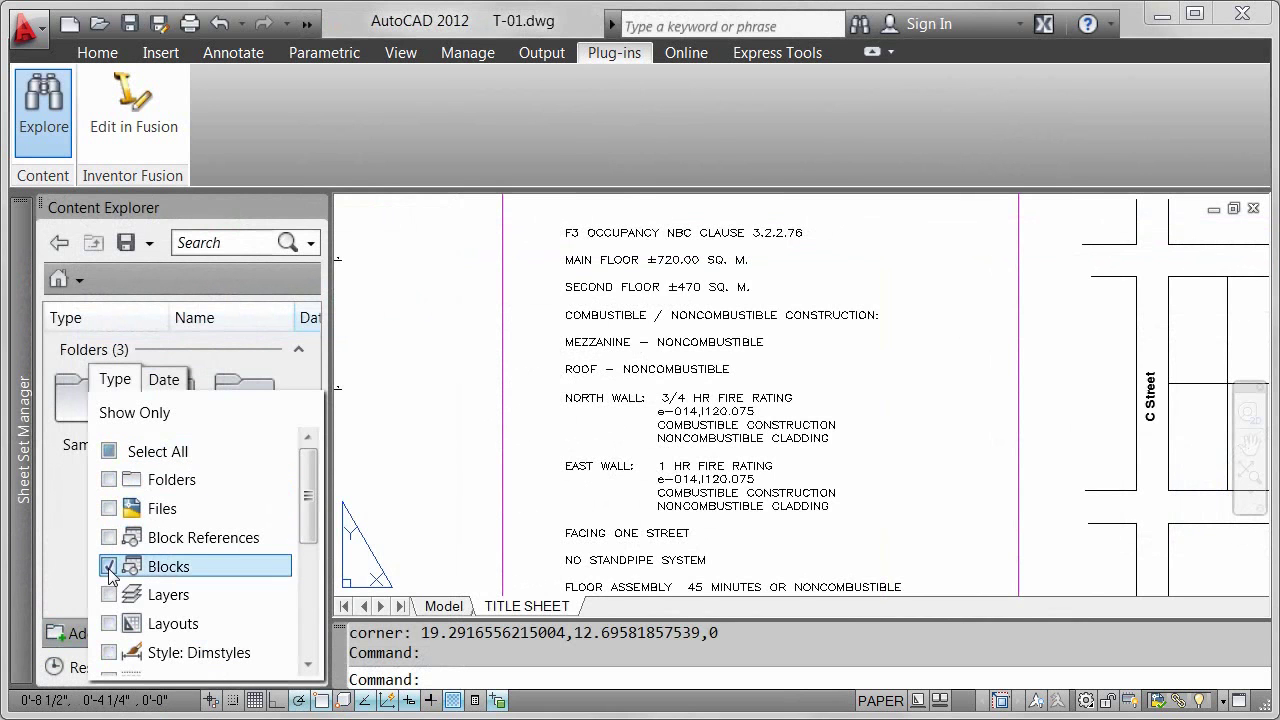
pyautogui.click(164, 388)
pyautogui.click(190, 452)
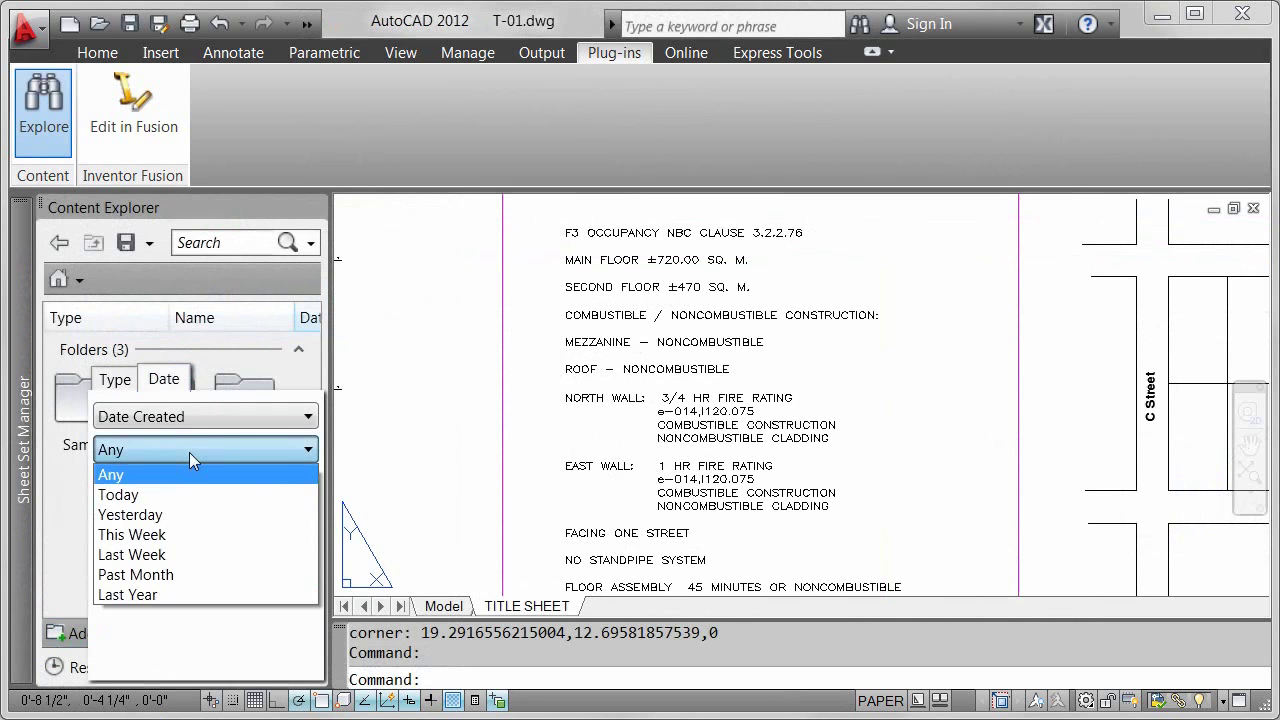
pyautogui.click(190, 452)
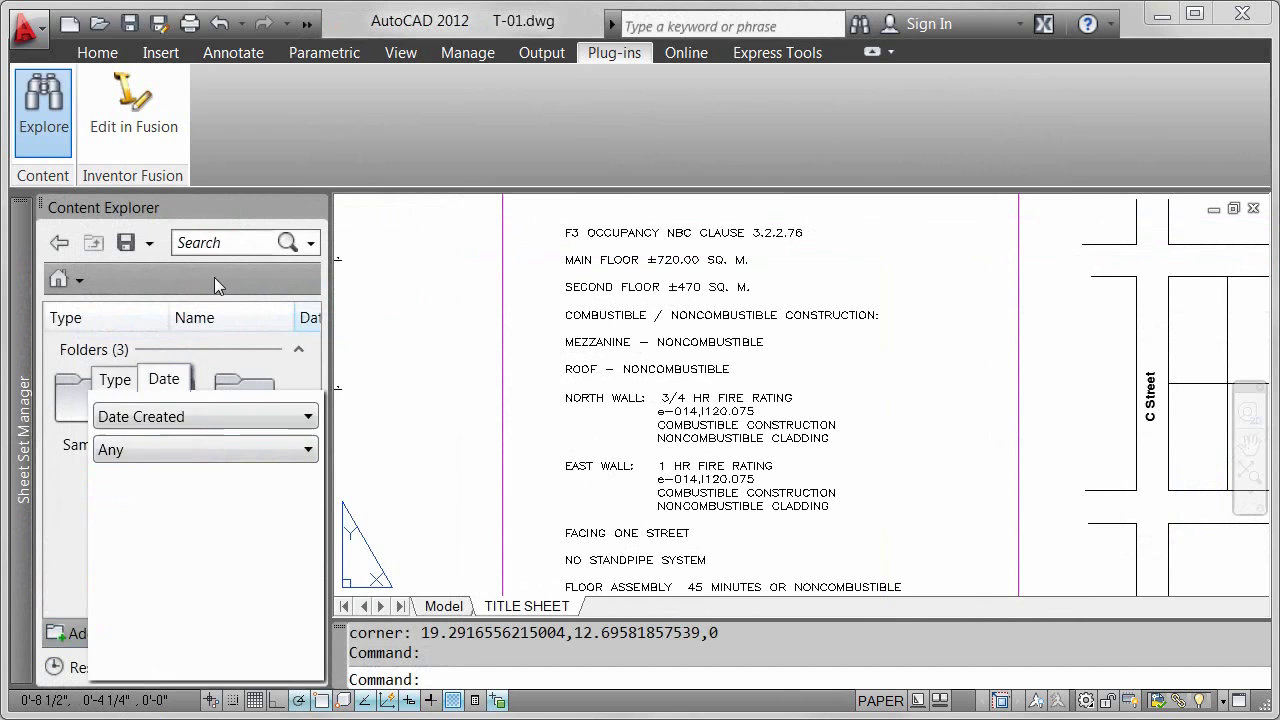
# Step: Search for 'canopy', expand the found Blocks group, then clear the search
pyautogui.click(213, 241)
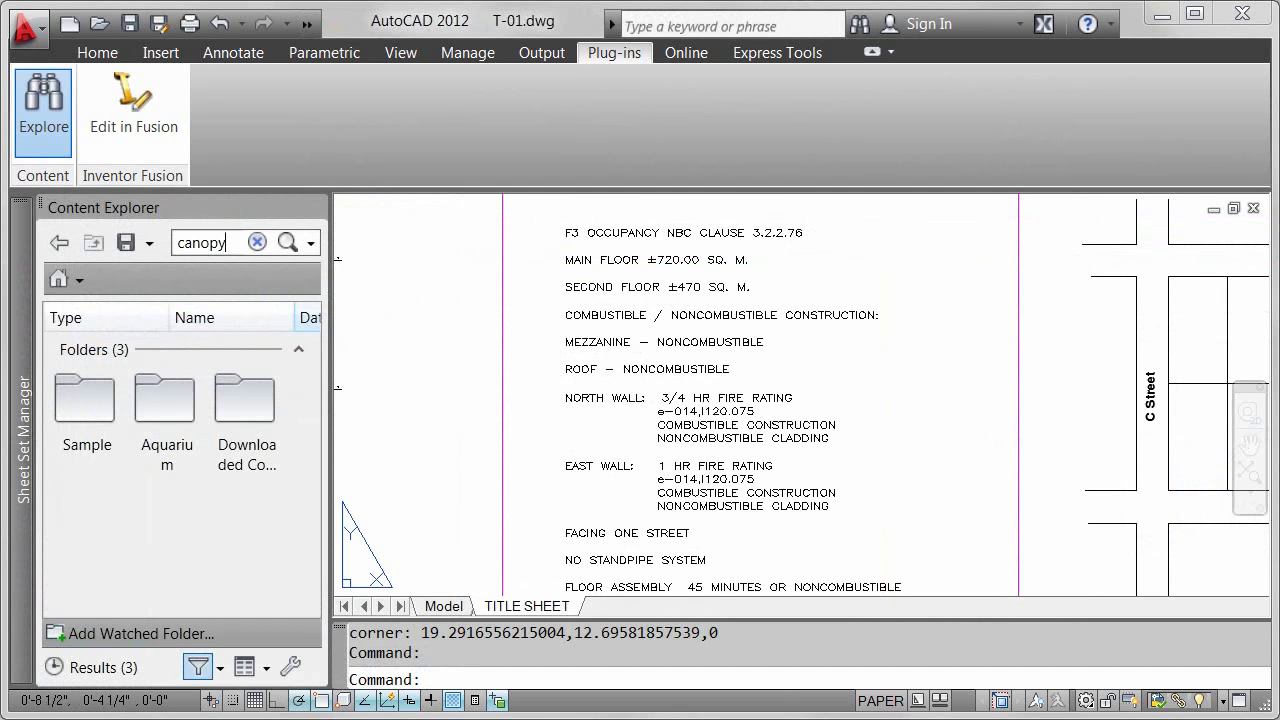
pyautogui.write('canopy')
pyautogui.click(288, 243)
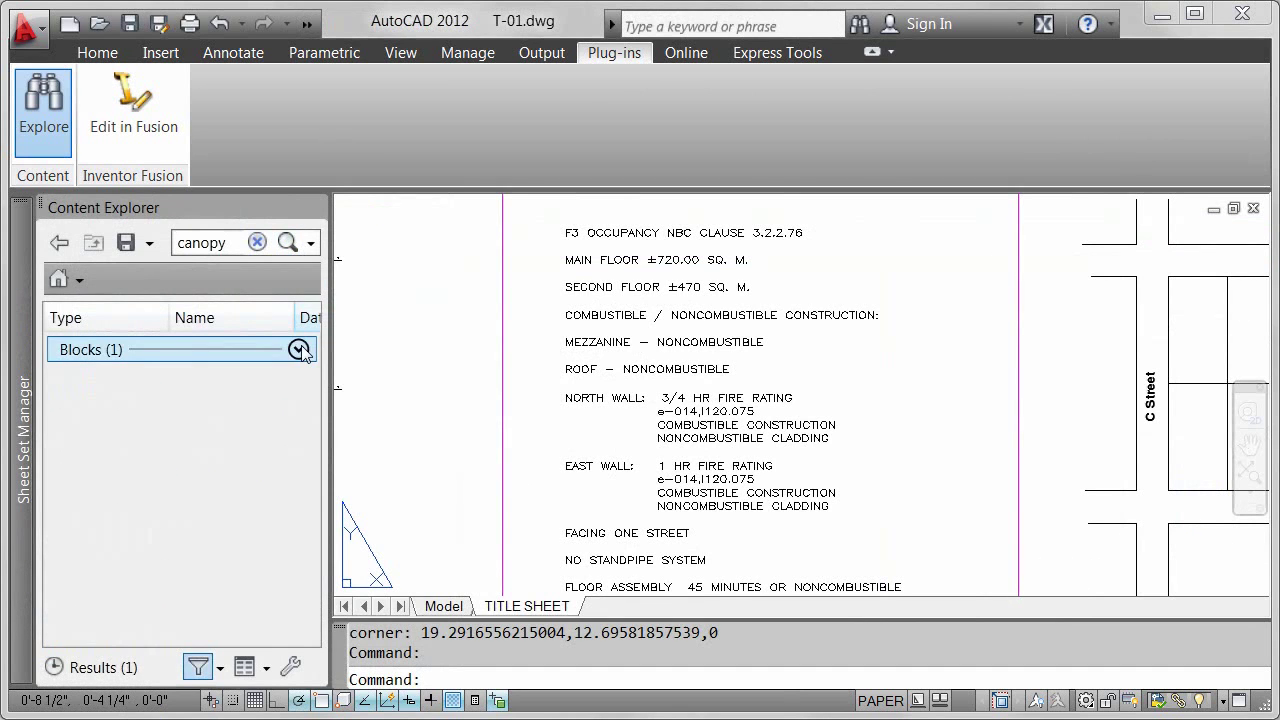
pyautogui.click(299, 349)
pyautogui.click(256, 243)
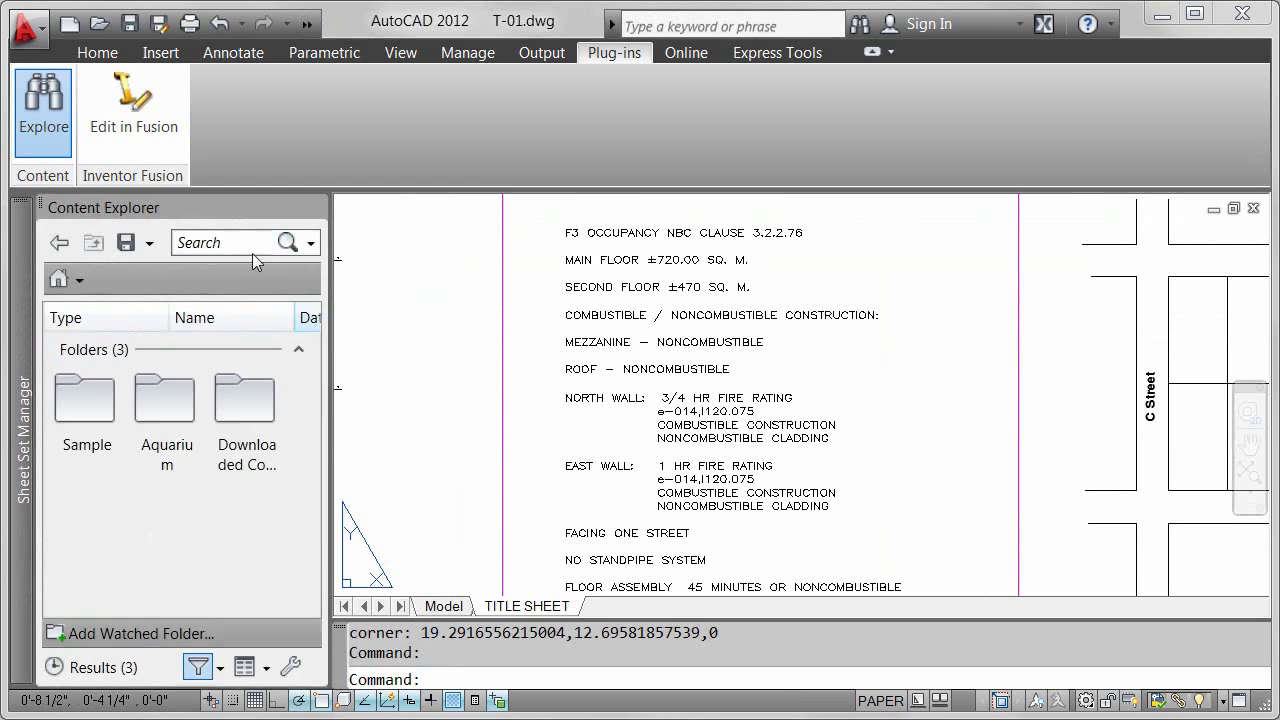
# Step: Include all content types again and show results as Extra Large Icons in Detail View
pyautogui.click(199, 667)
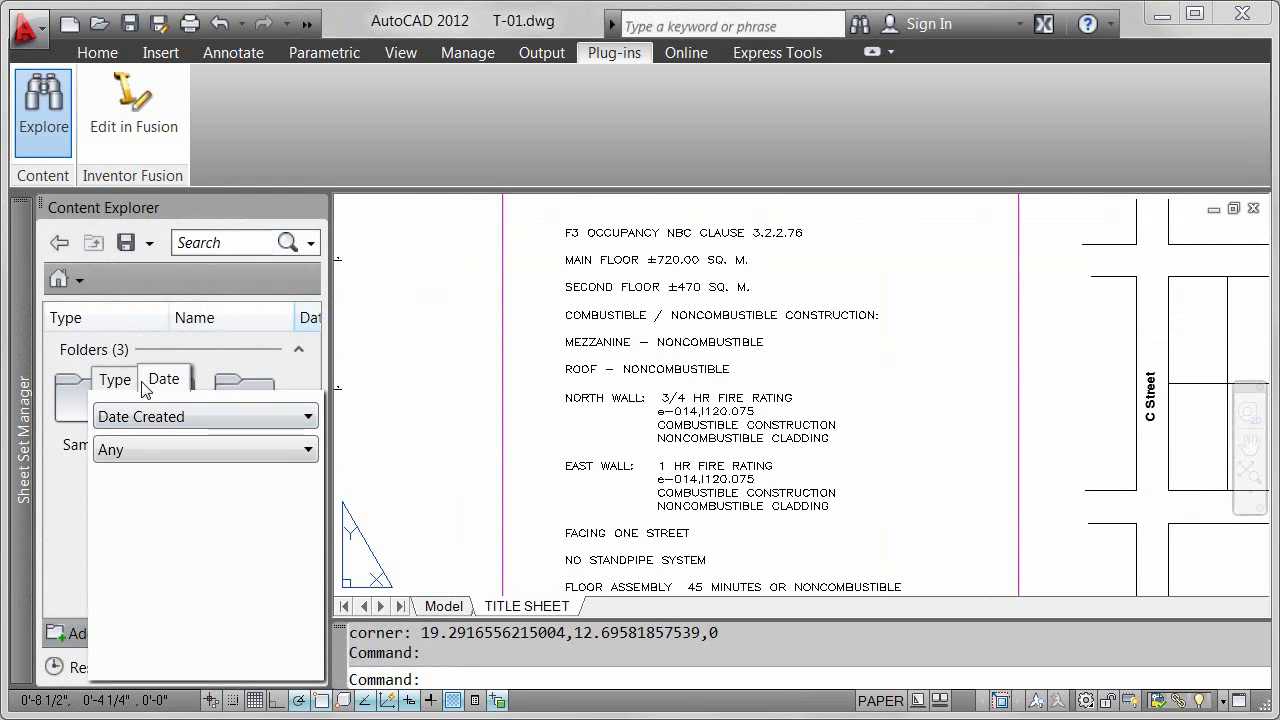
pyautogui.click(115, 380)
pyautogui.click(109, 444)
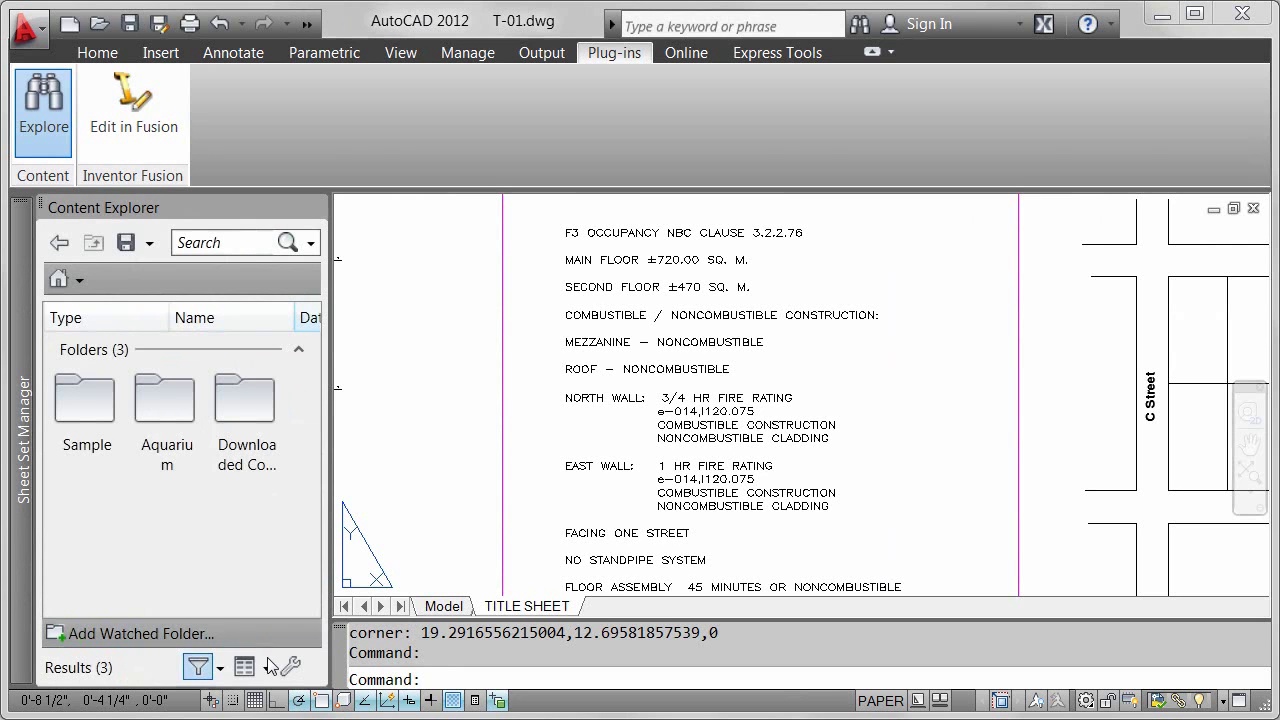
pyautogui.click(266, 667)
pyautogui.click(163, 371)
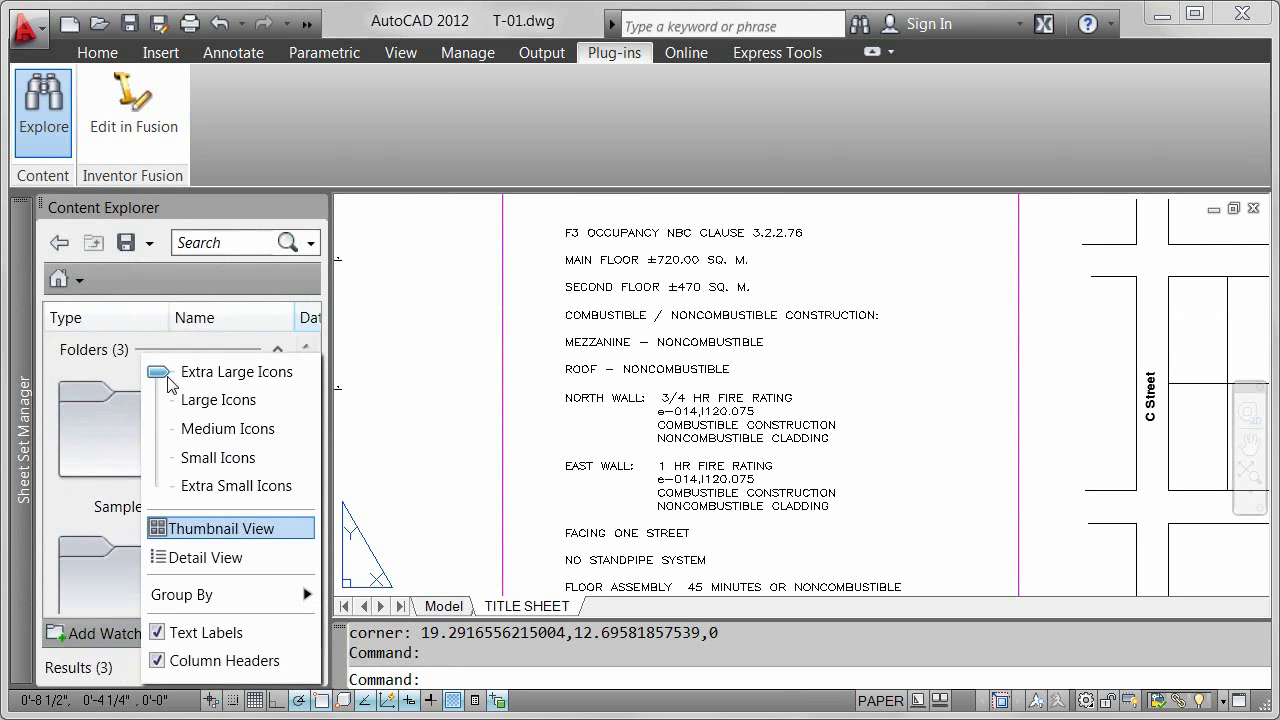
pyautogui.click(222, 562)
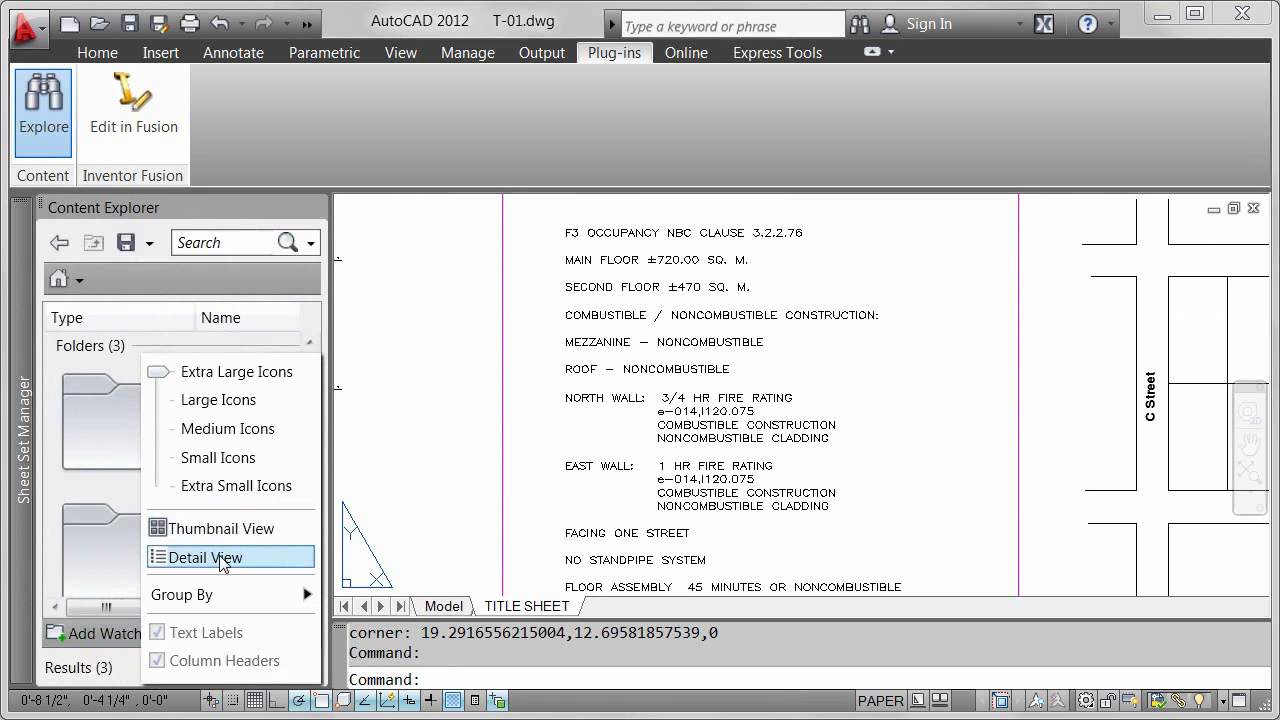
pyautogui.moveTo(200, 594)
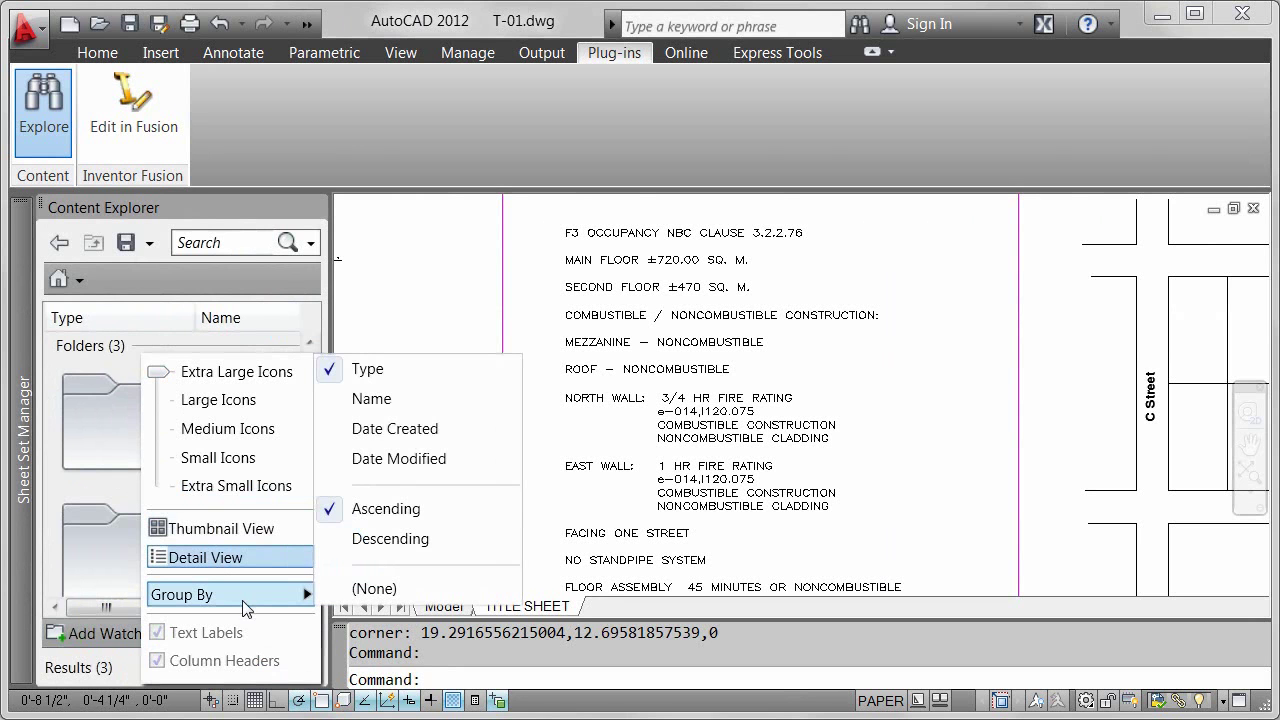